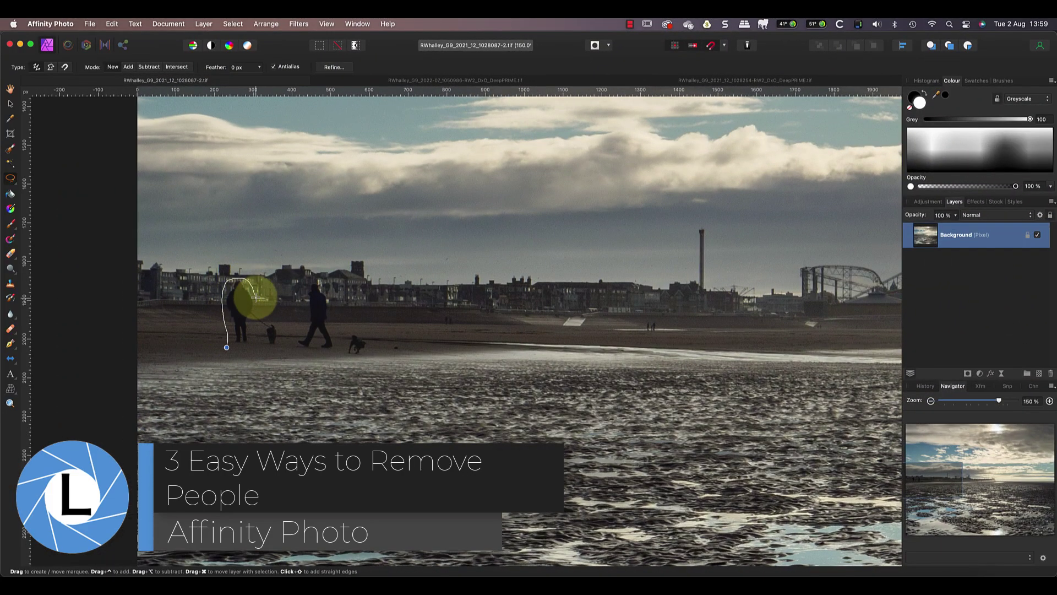
# Fill the lassoed walker with the surrounding background using Edit > Inpaint
pyautogui.click(112, 24)
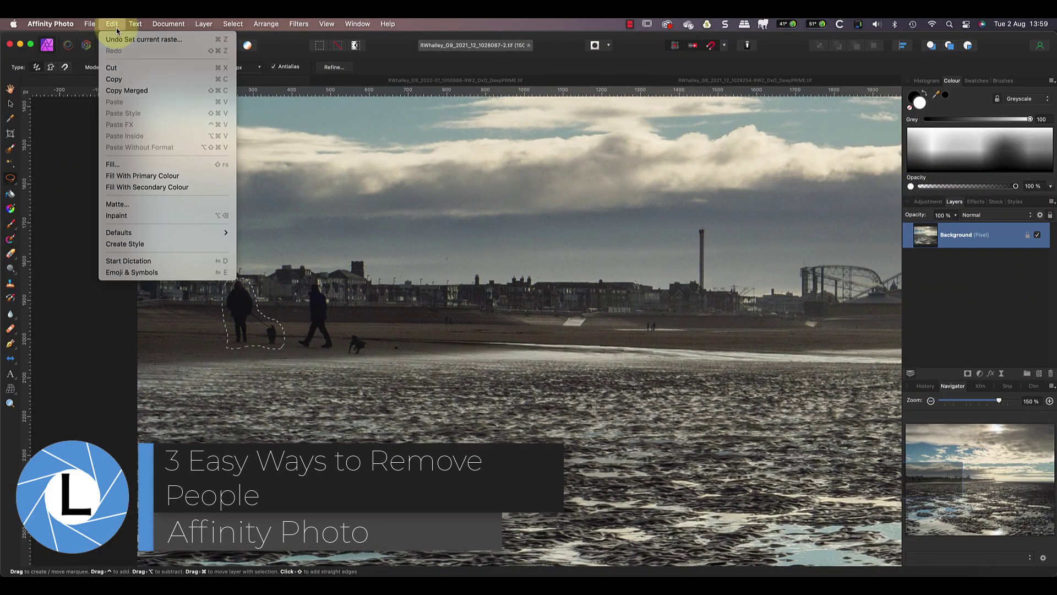
pyautogui.click(121, 218)
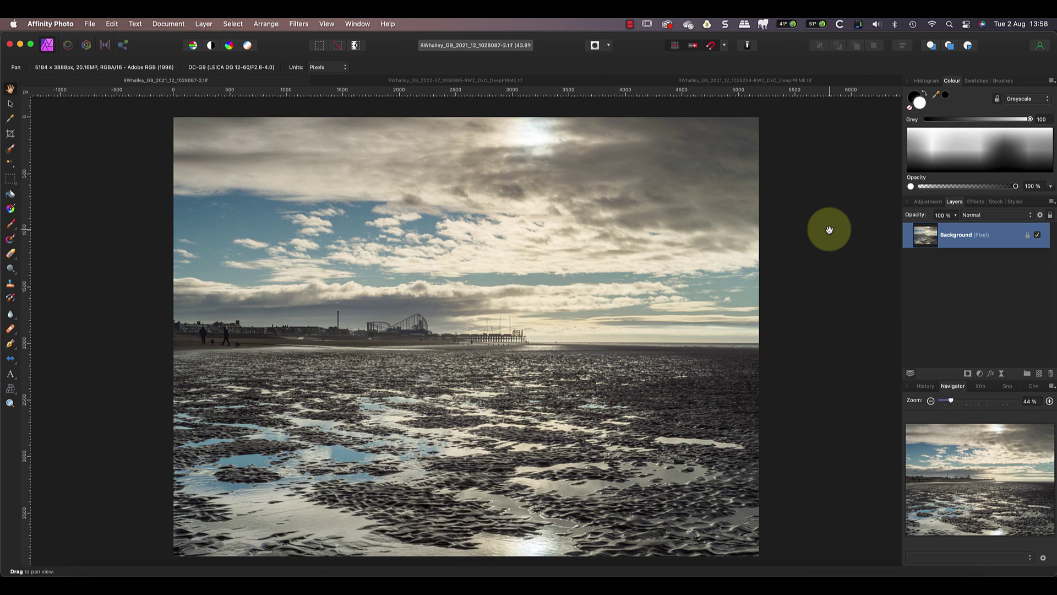
# Zoom the Navigator to 150% and pan left onto the two dog walkers
pyautogui.click(1050, 402)
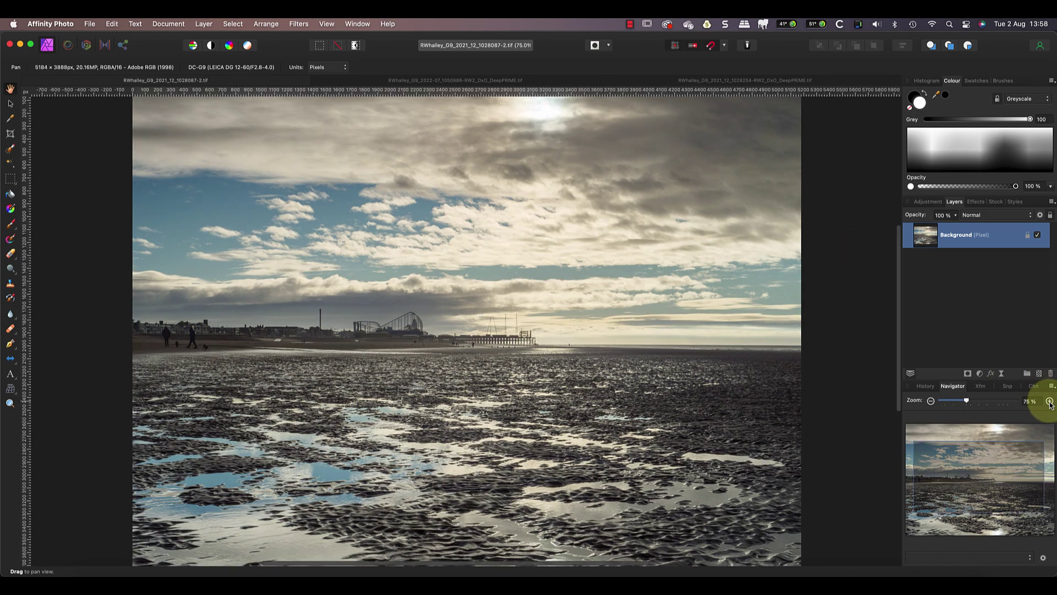
pyautogui.click(1050, 402)
pyautogui.click(1050, 401)
pyautogui.click(1050, 402)
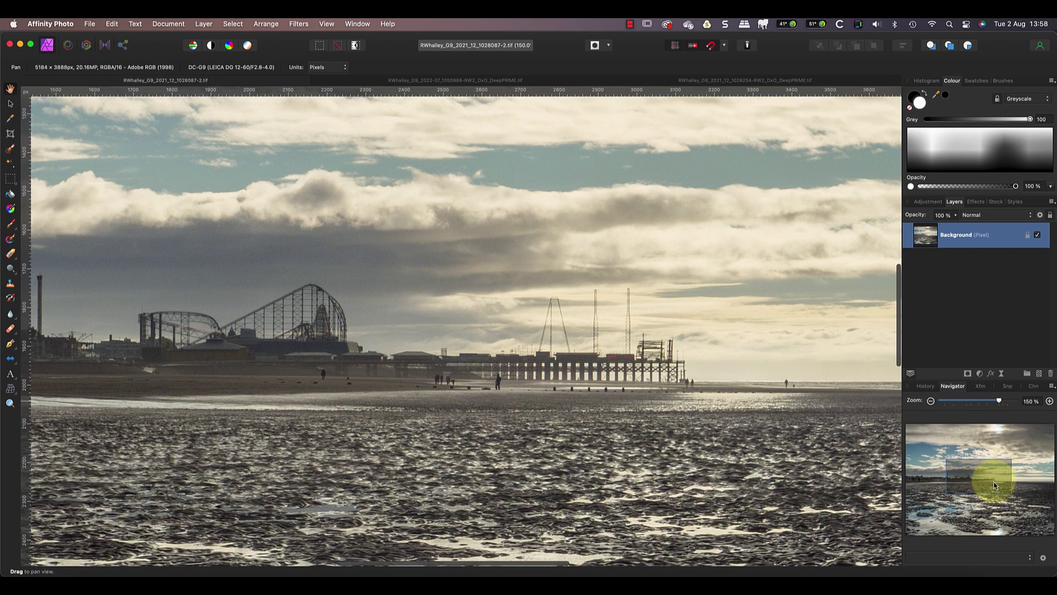
pyautogui.moveTo(986, 479); pyautogui.dragTo(931, 485)
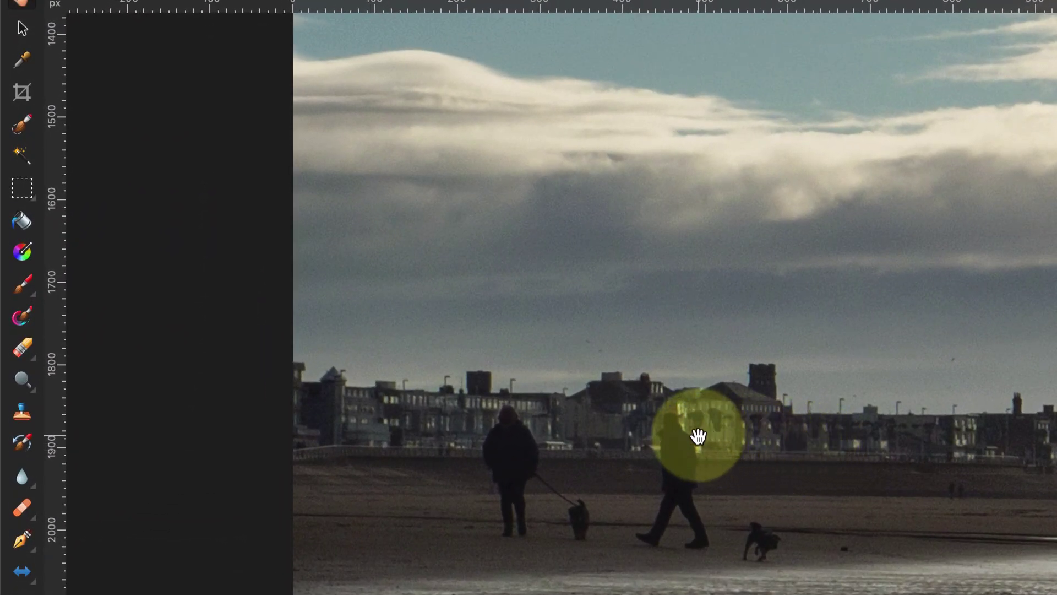
# Lasso the left walker and his dog with the Freehand Selection Tool and inpaint them away
pyautogui.click(34, 205)
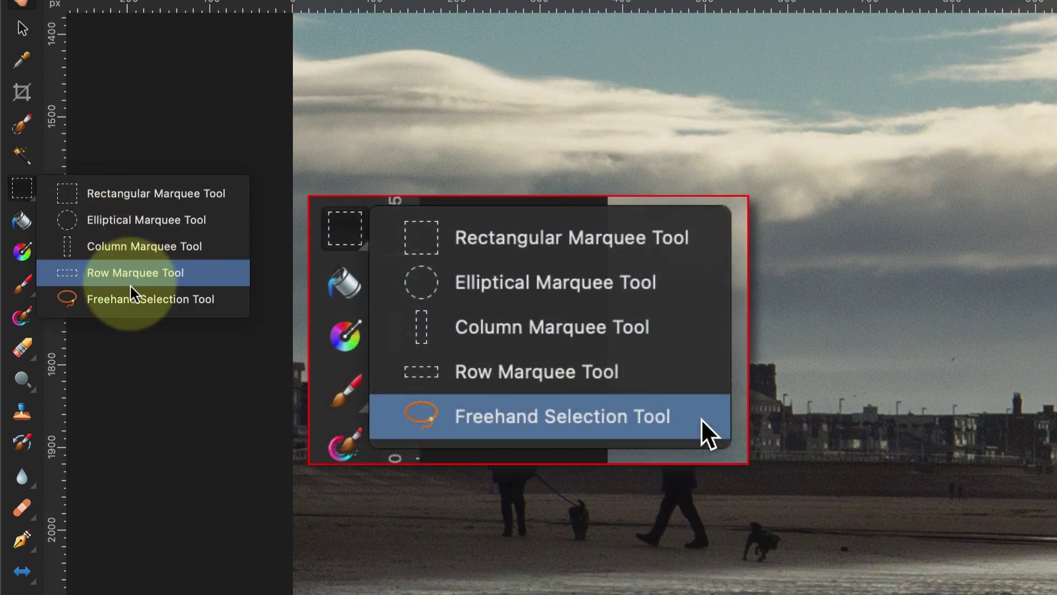
pyautogui.click(174, 300)
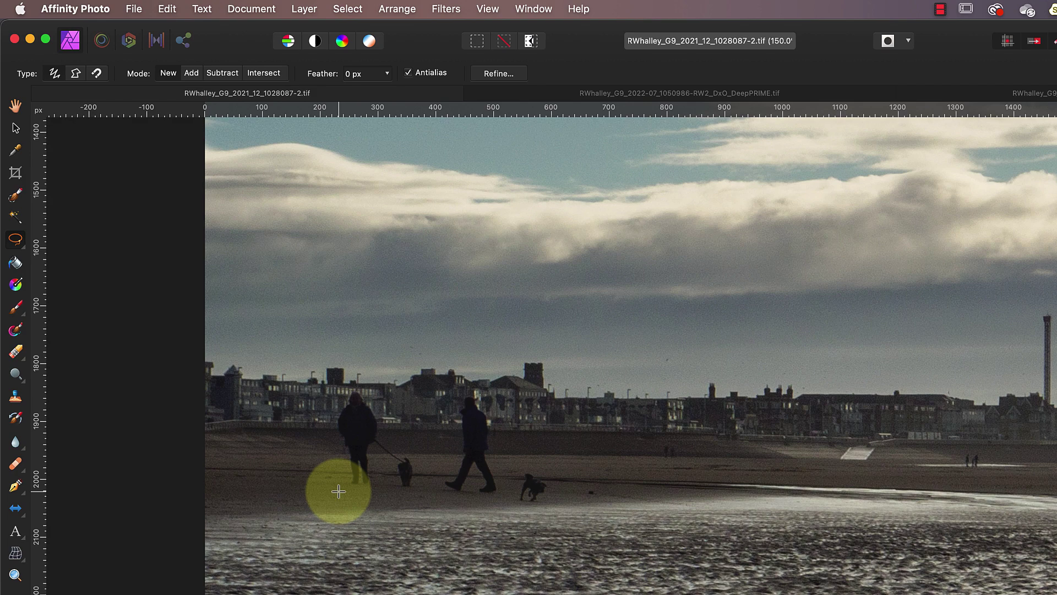
pyautogui.moveTo(338, 491)
pyautogui.mouseDown()
pyautogui.moveTo(332, 410)
pyautogui.moveTo(343, 388)
pyautogui.moveTo(365, 388)
pyautogui.moveTo(379, 402)
pyautogui.moveTo(384, 441)
pyautogui.moveTo(421, 469)
pyautogui.moveTo(412, 494)
pyautogui.moveTo(338, 492)
pyautogui.mouseUp()
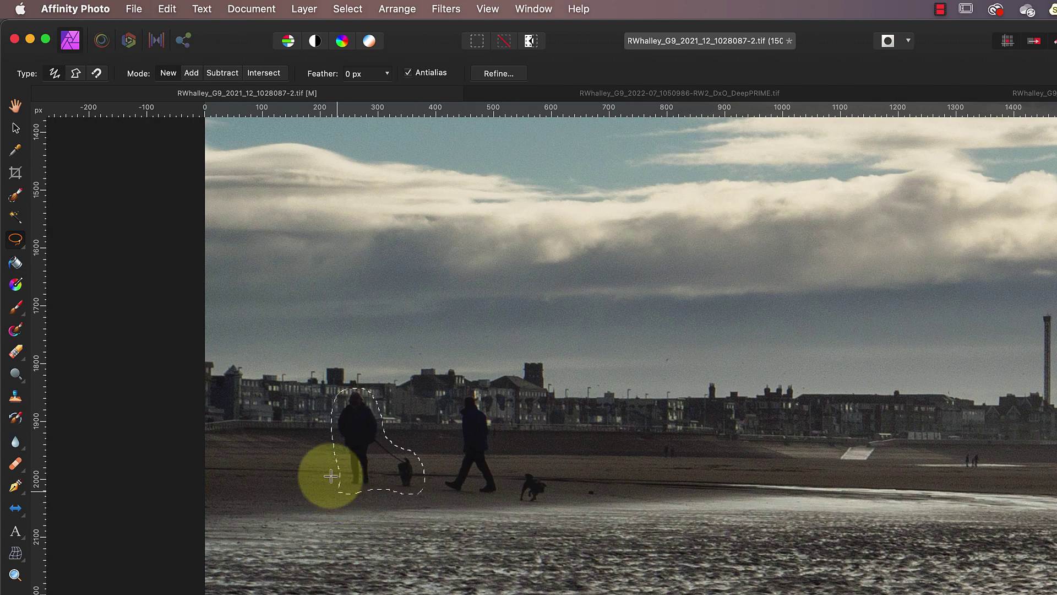
pyautogui.click(167, 9)
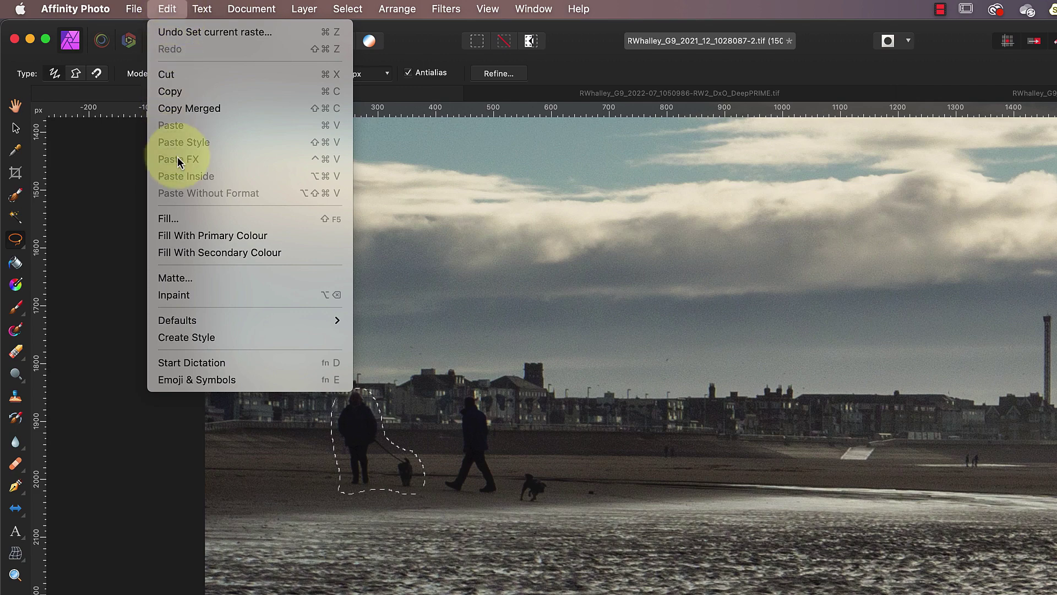
pyautogui.click(181, 297)
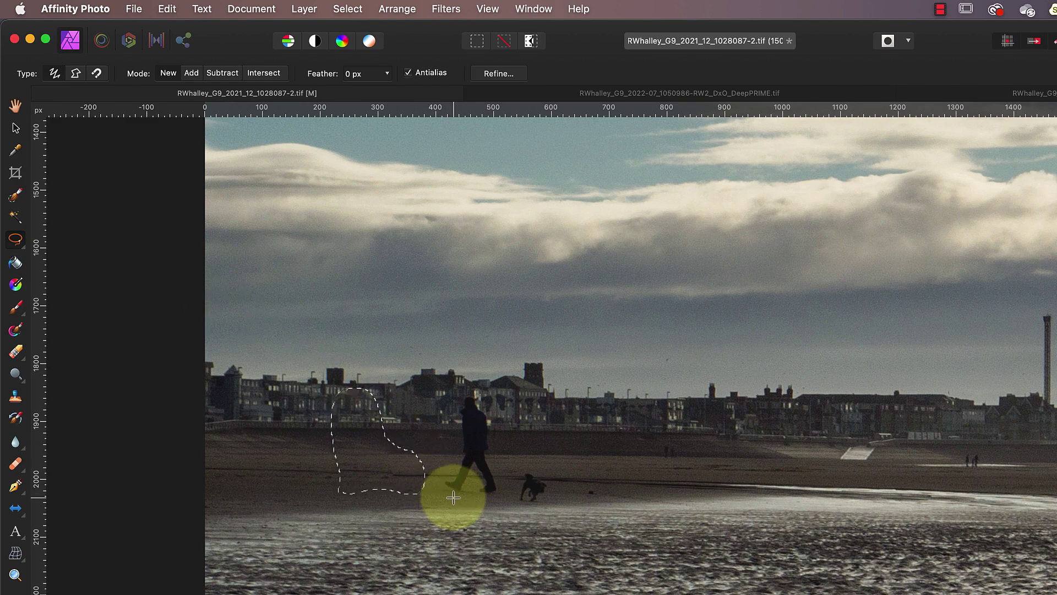
# Lasso and inpaint the second walker, then his dog, using Edit > Inpaint
pyautogui.moveTo(454, 497)
pyautogui.mouseDown()
pyautogui.moveTo(442, 473)
pyautogui.moveTo(455, 401)
pyautogui.moveTo(472, 392)
pyautogui.moveTo(504, 431)
pyautogui.moveTo(503, 468)
pyautogui.moveTo(474, 503)
pyautogui.moveTo(453, 497)
pyautogui.mouseUp()
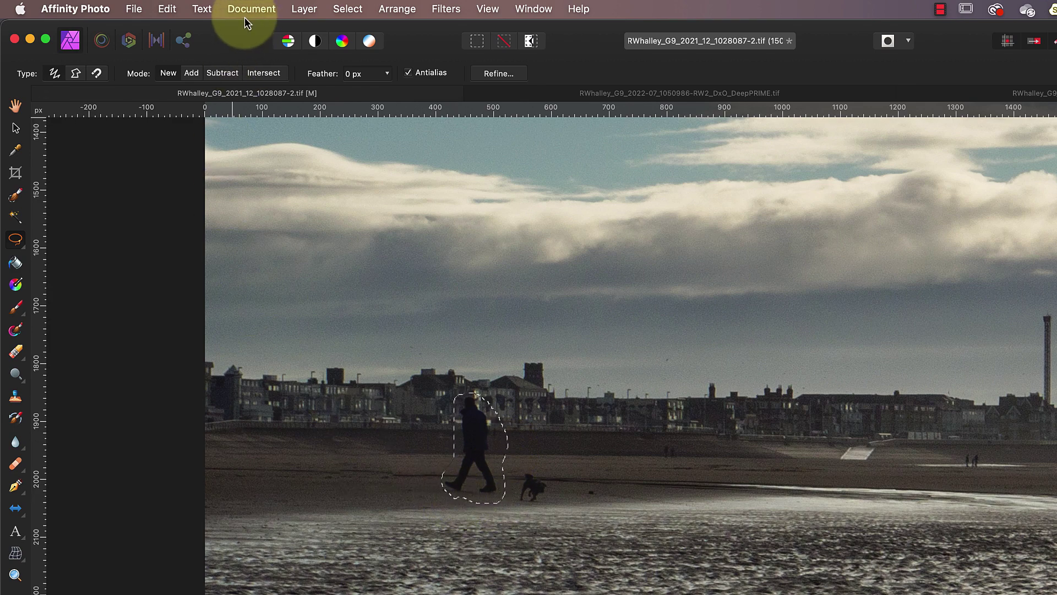
pyautogui.click(168, 9)
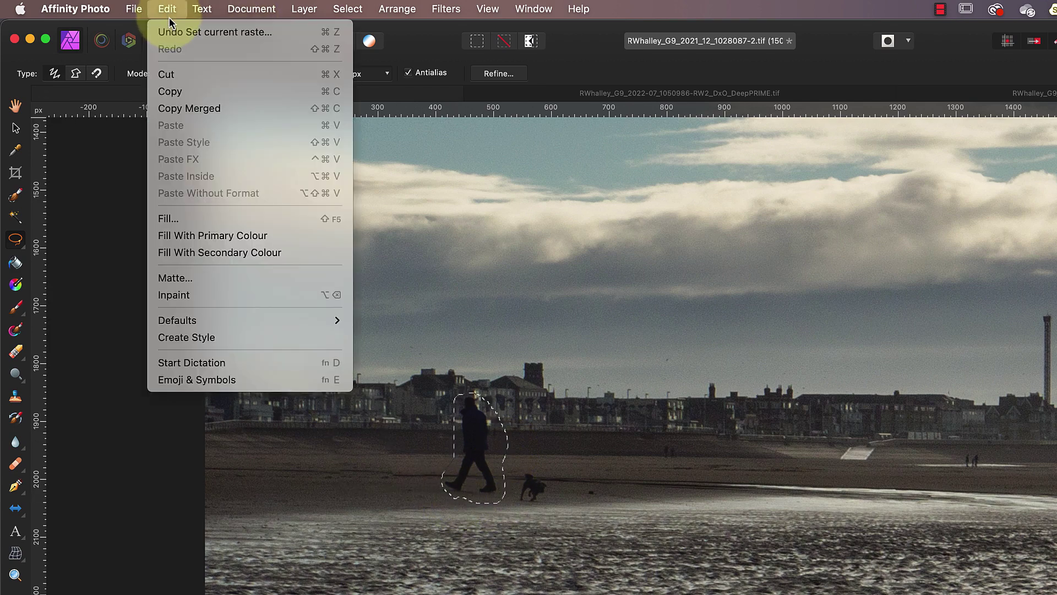
pyautogui.click(193, 295)
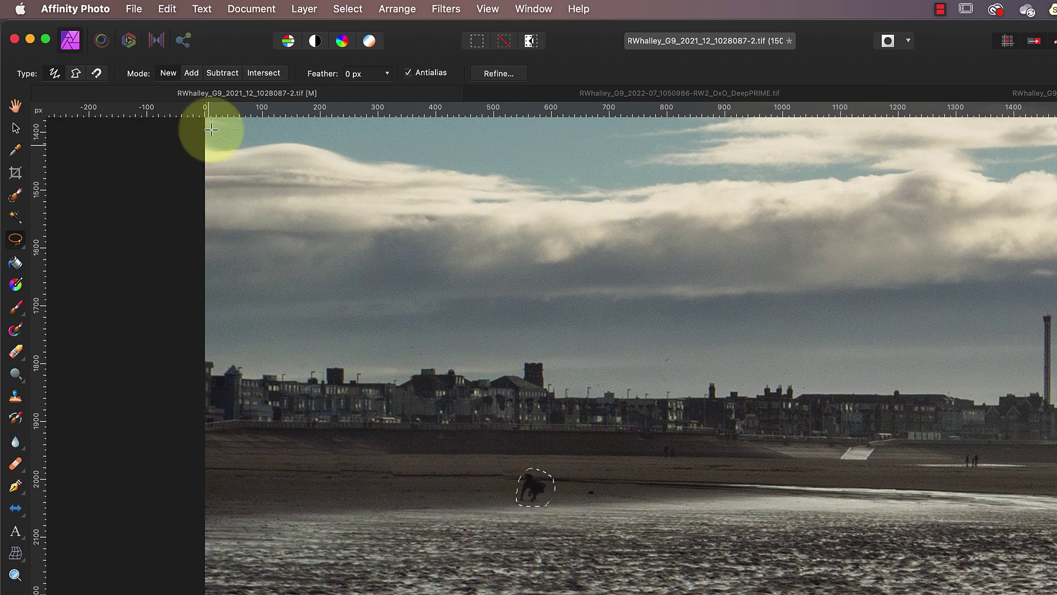
pyautogui.click(173, 15)
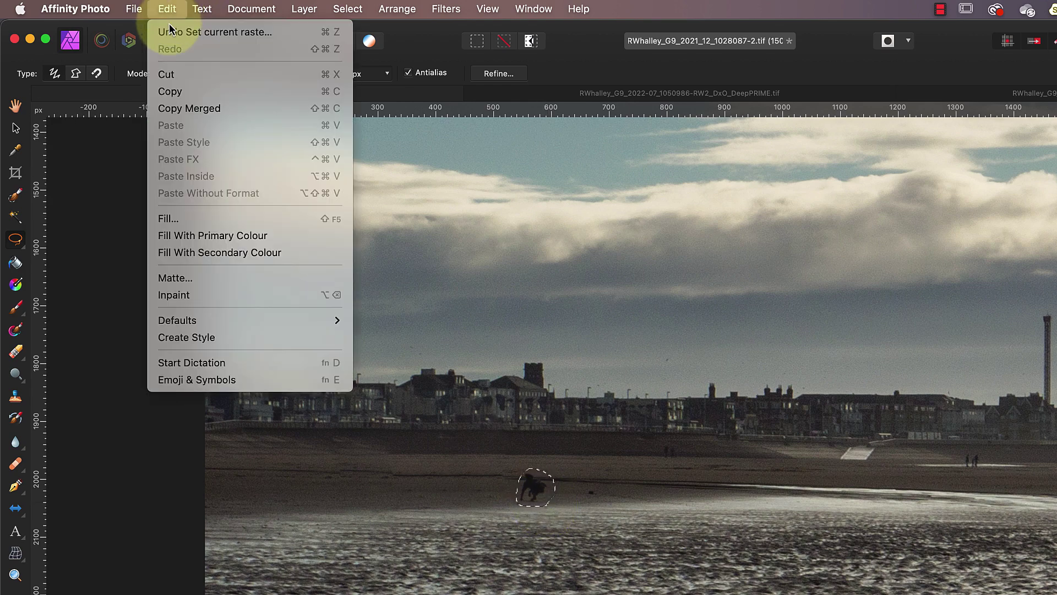
pyautogui.click(197, 296)
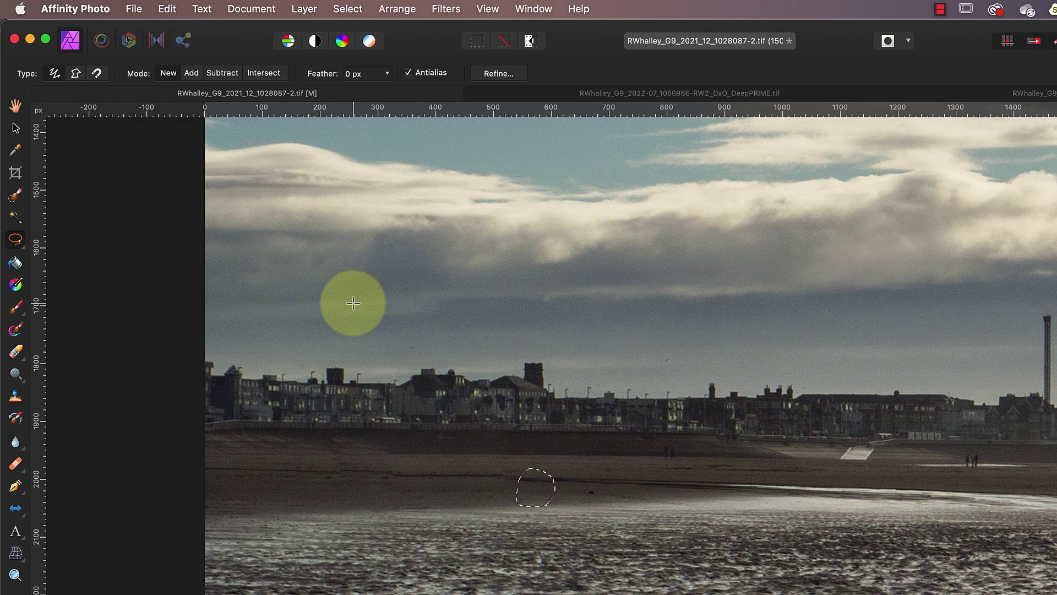
# Restore the removed dog with Edit > Undo Inpainting
pyautogui.click(162, 12)
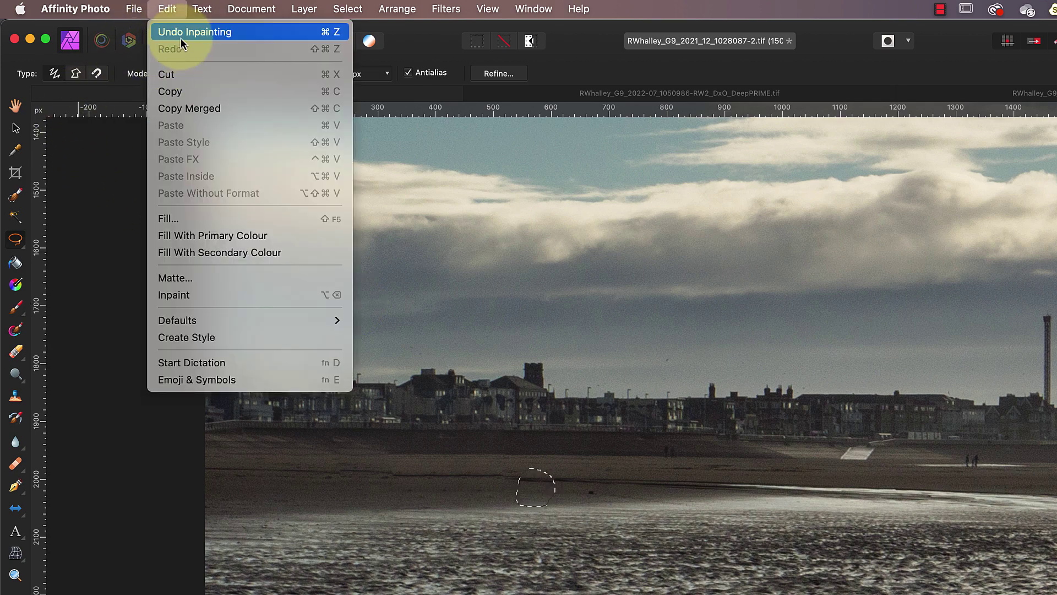
pyautogui.click(179, 32)
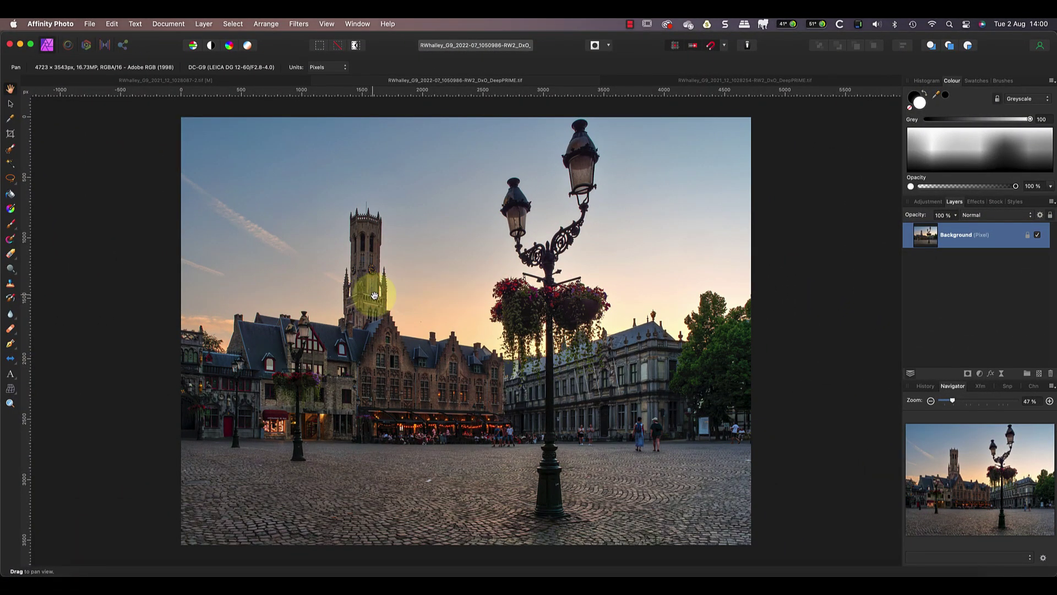
# Zoom the Bruges photo to 150% and pan down-right onto the plaza pedestrians
pyautogui.click(1049, 401)
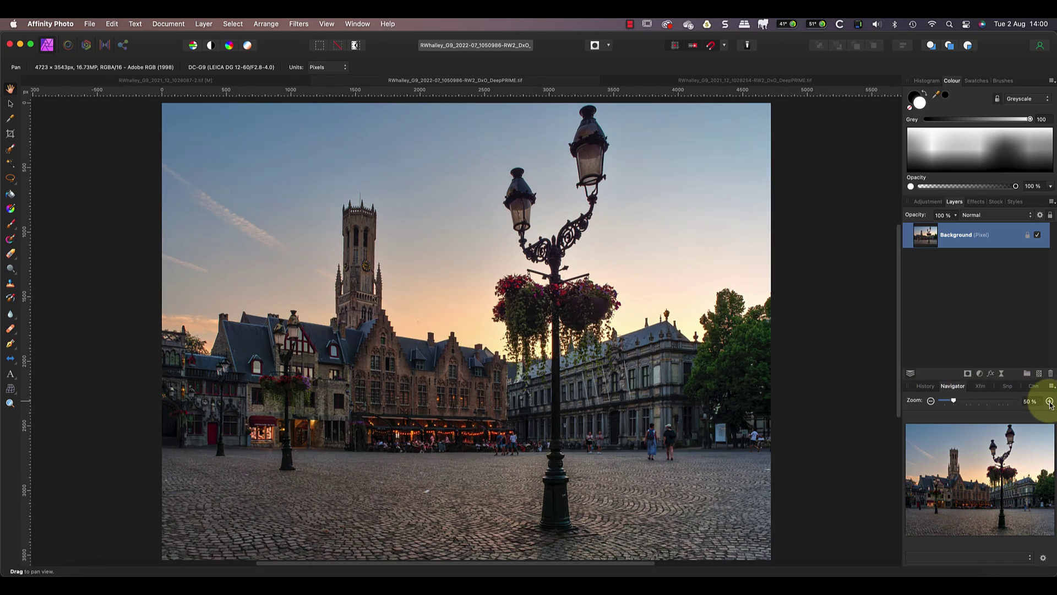
pyautogui.click(1049, 401)
pyautogui.click(1049, 402)
pyautogui.click(1050, 402)
pyautogui.moveTo(1019, 445); pyautogui.dragTo(1022, 502)
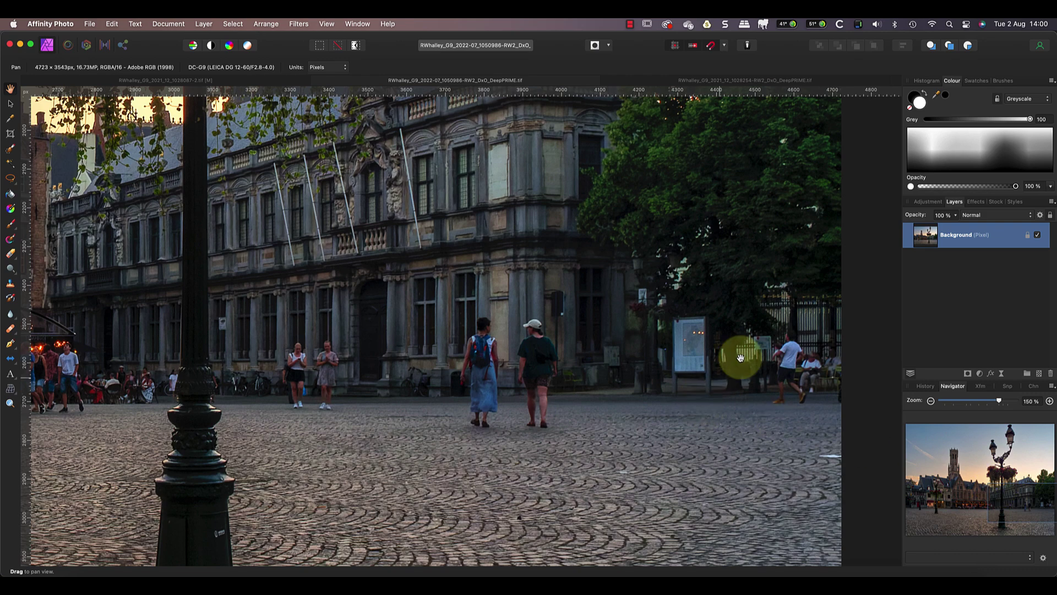
# Duplicate the Background layer from its Layers panel context menu
pyautogui.rightClick(990, 245)
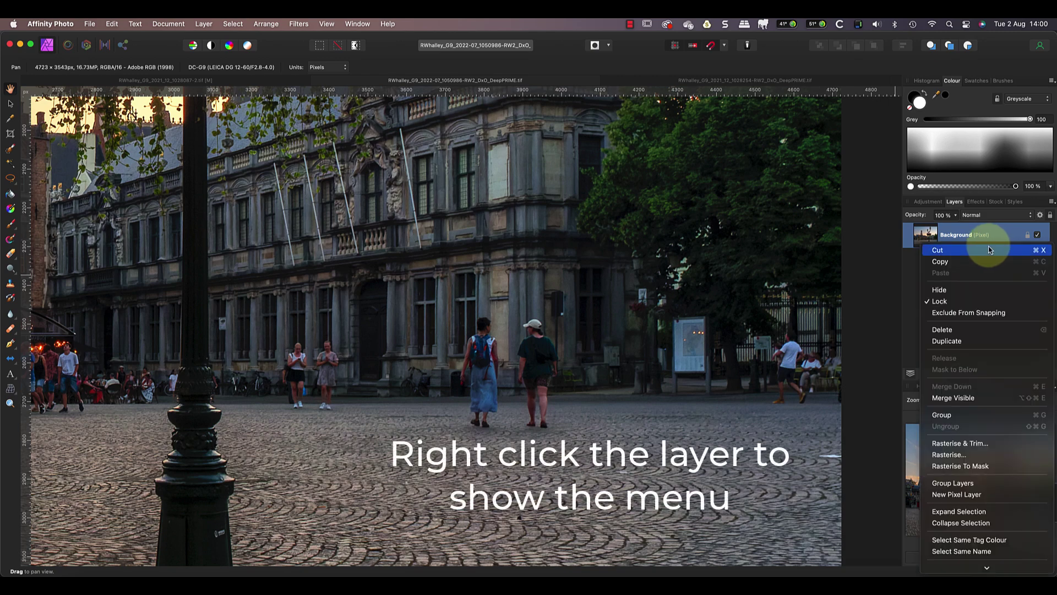
pyautogui.click(964, 342)
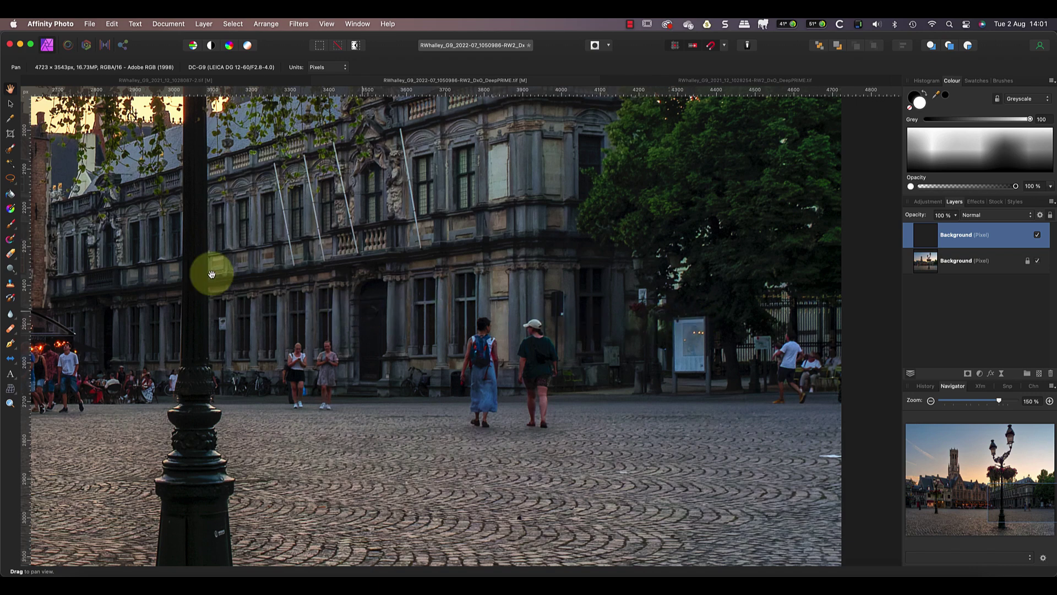
# Lasso the woman in the blue dress with the Freehand Selection Tool and inpaint her out
pyautogui.click(15, 186)
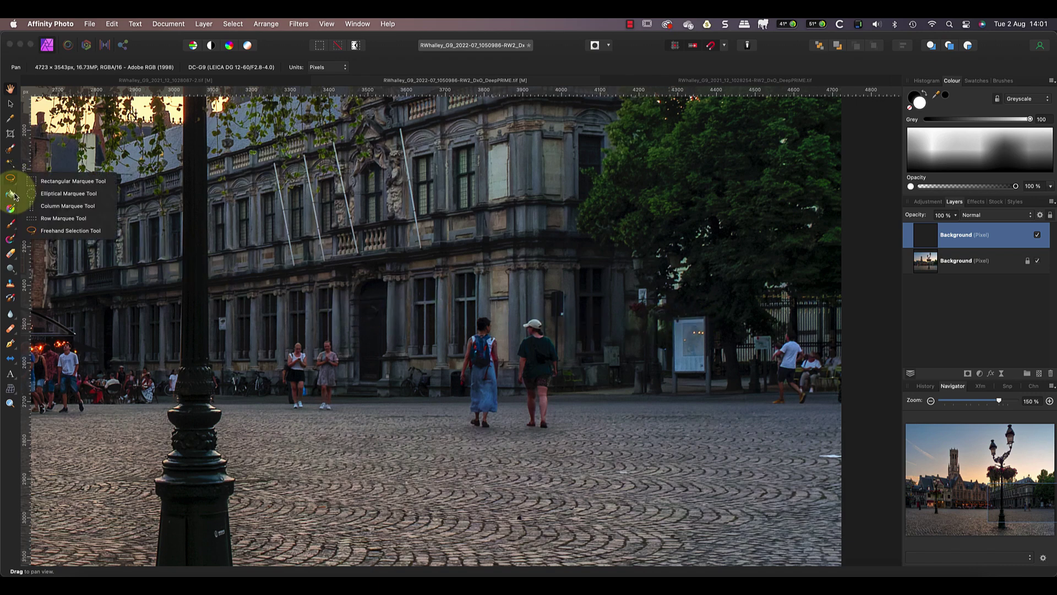
pyautogui.click(50, 230)
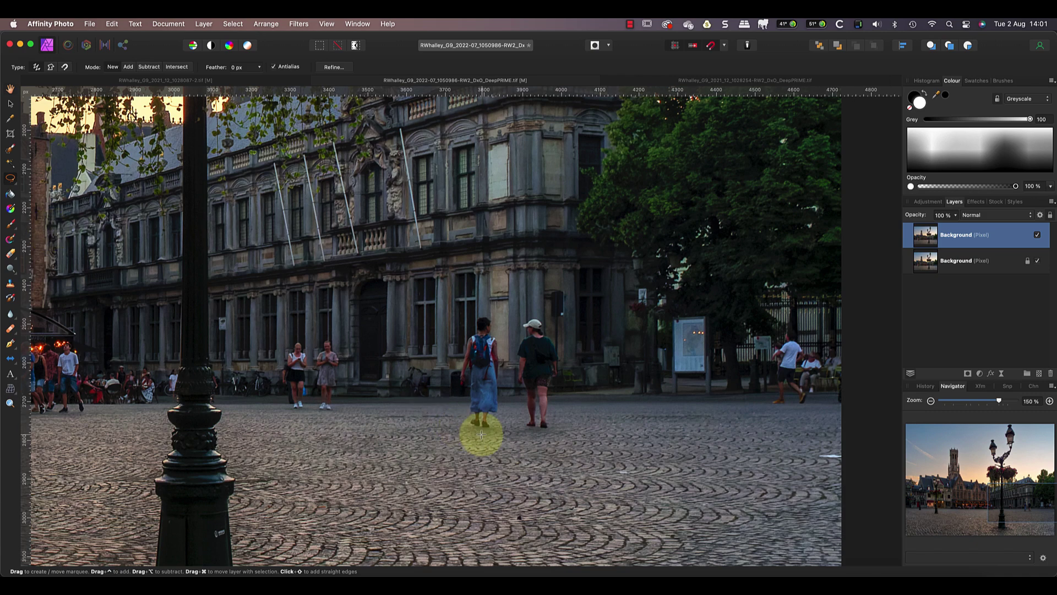
pyautogui.moveTo(463, 418)
pyautogui.mouseDown()
pyautogui.moveTo(456, 352)
pyautogui.moveTo(481, 310)
pyautogui.moveTo(499, 326)
pyautogui.moveTo(506, 373)
pyautogui.moveTo(502, 416)
pyautogui.moveTo(485, 440)
pyautogui.moveTo(477, 434)
pyautogui.mouseUp()
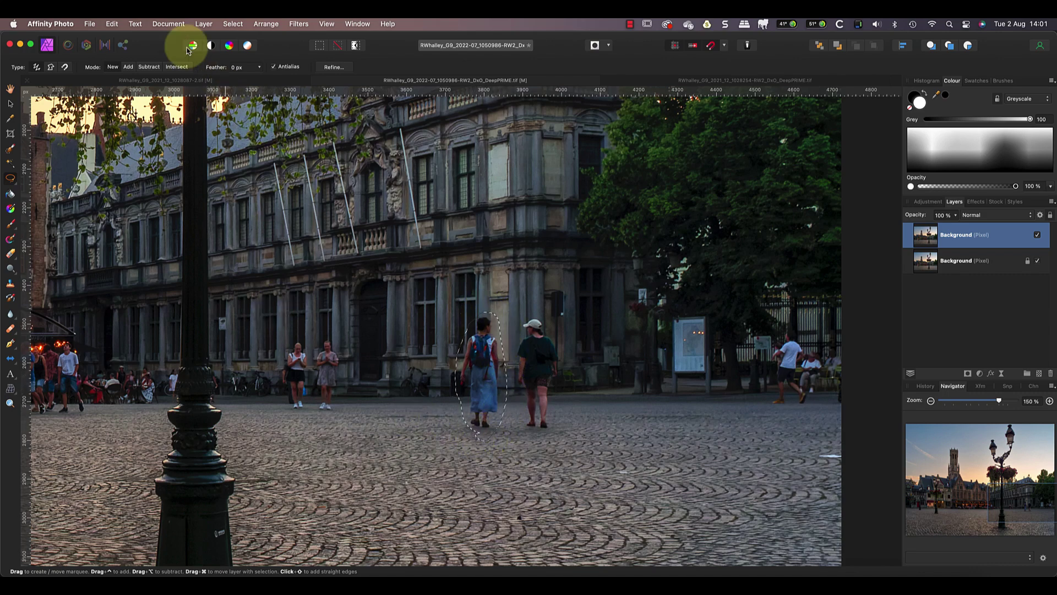
pyautogui.click(110, 24)
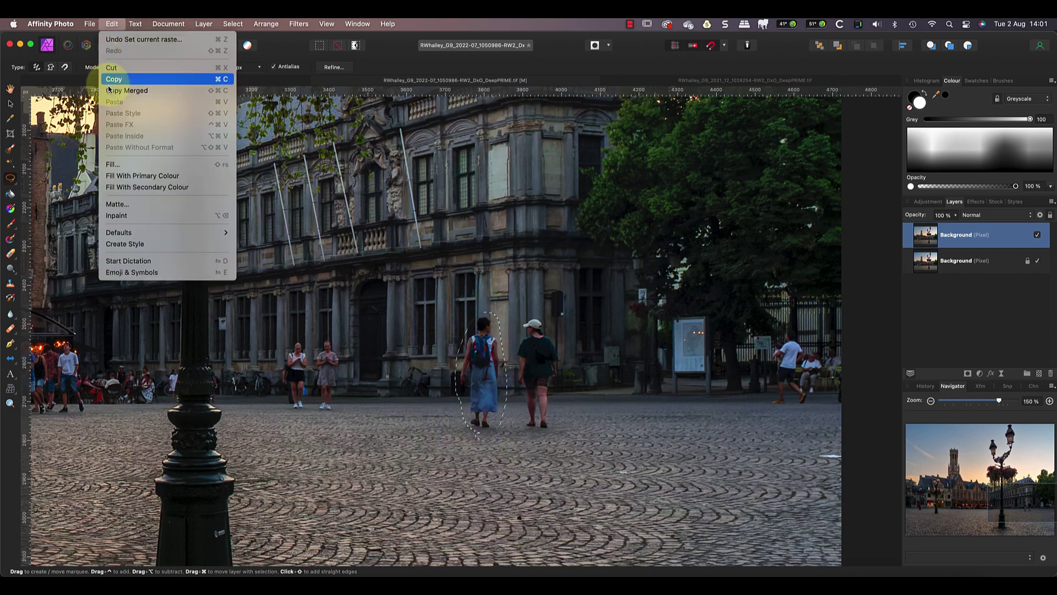
pyautogui.click(121, 217)
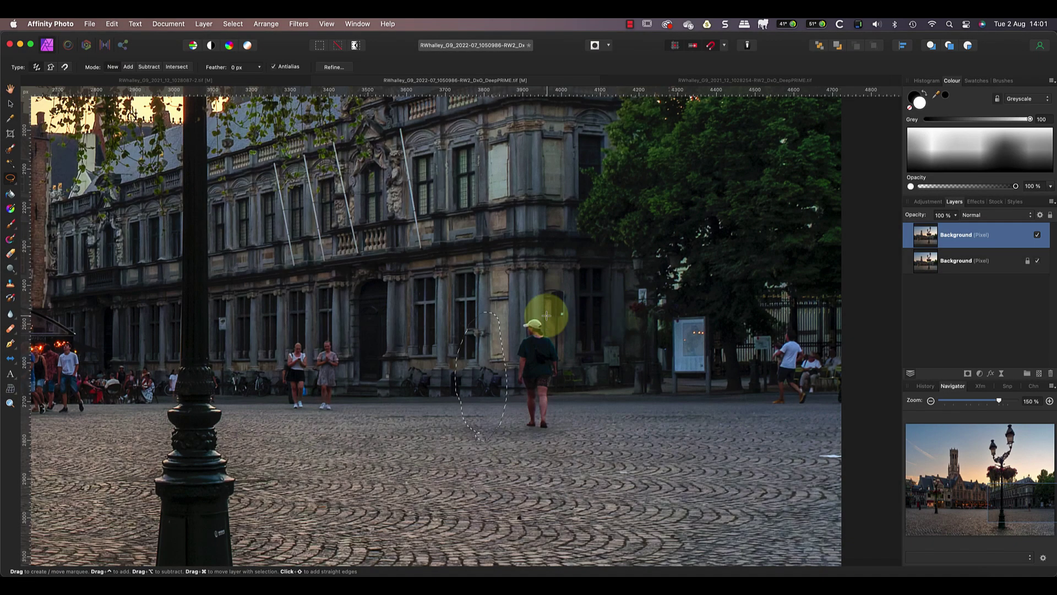
# Lasso the man in the white cap and inpaint him out with Edit > Inpaint
pyautogui.moveTo(546, 315); pyautogui.dragTo(522, 315)
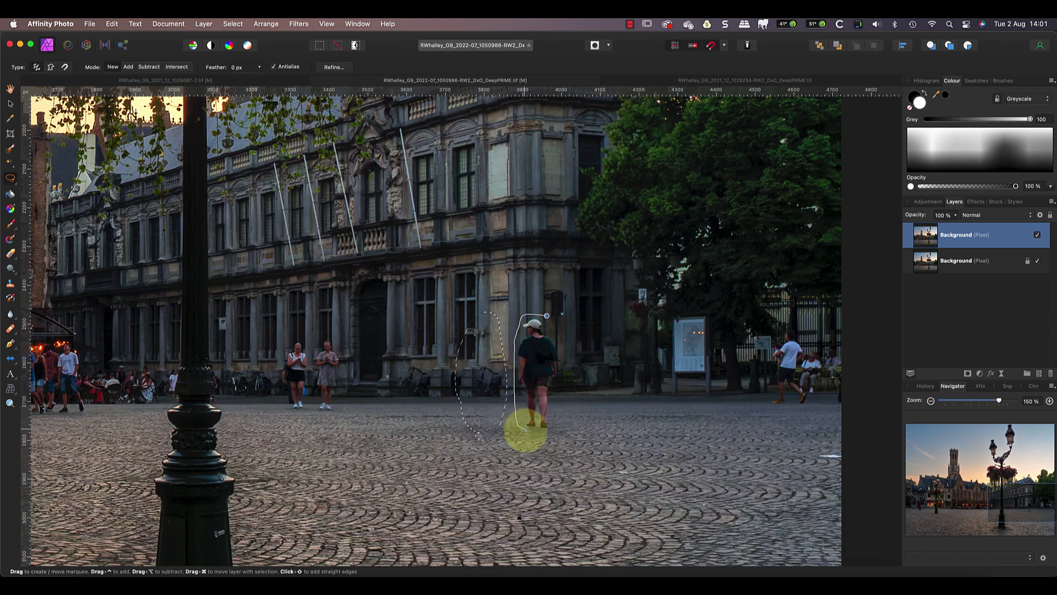
pyautogui.moveTo(558, 429)
pyautogui.mouseDown()
pyautogui.moveTo(560, 352)
pyautogui.moveTo(546, 314)
pyautogui.mouseUp()
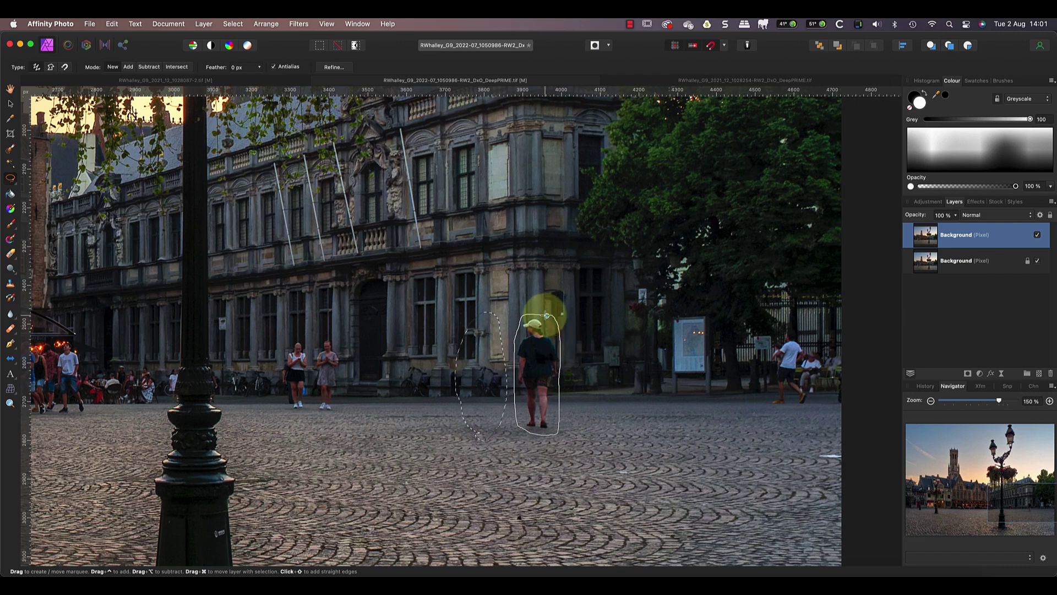
pyautogui.click(112, 23)
pyautogui.click(125, 215)
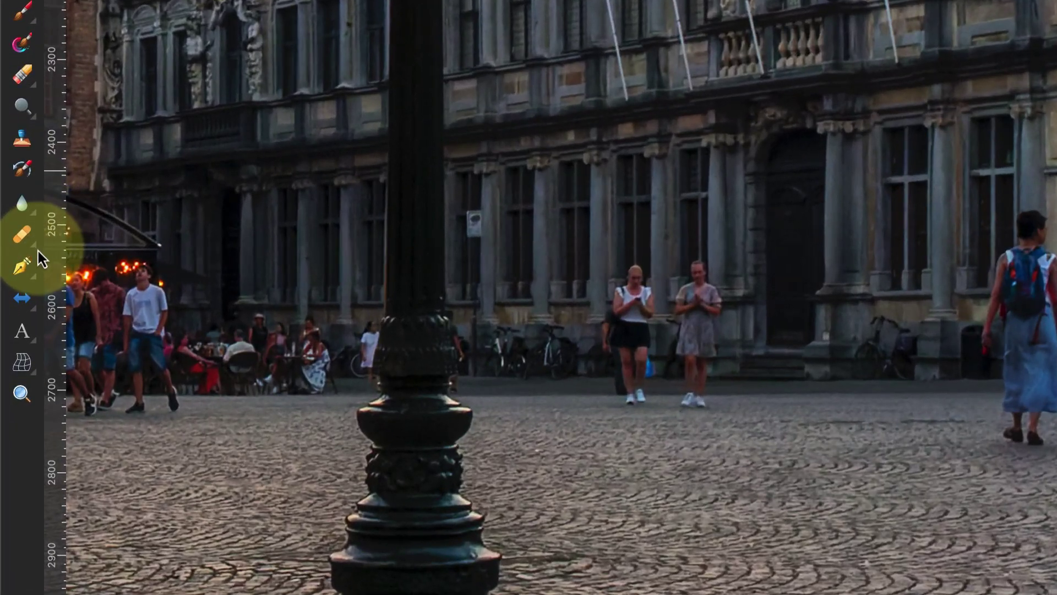
# Select the Inpainting Brush Tool with sampling set to Current Layer & Below
pyautogui.click(13, 311)
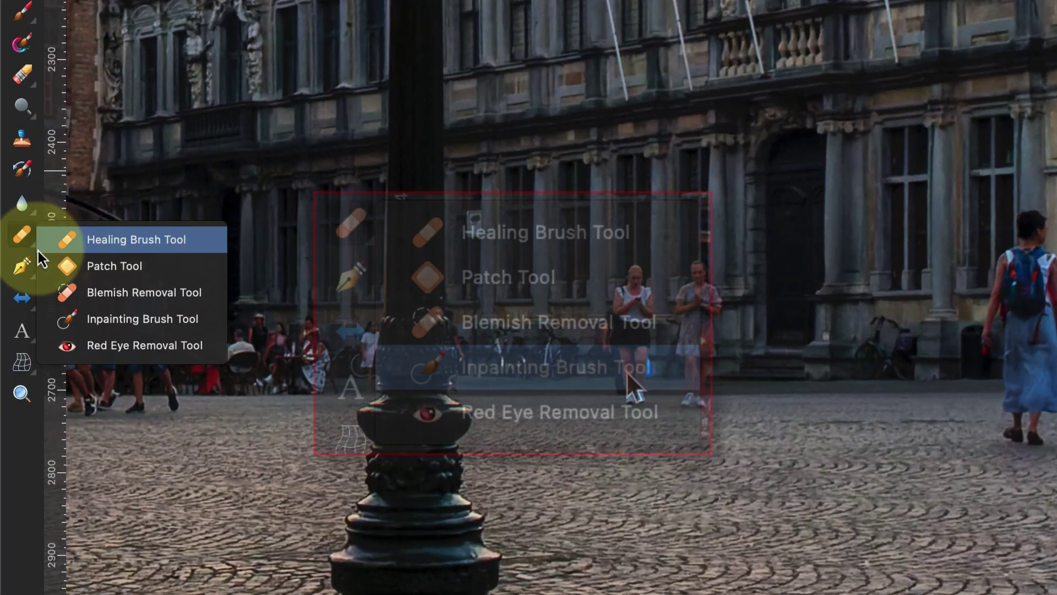
pyautogui.click(169, 319)
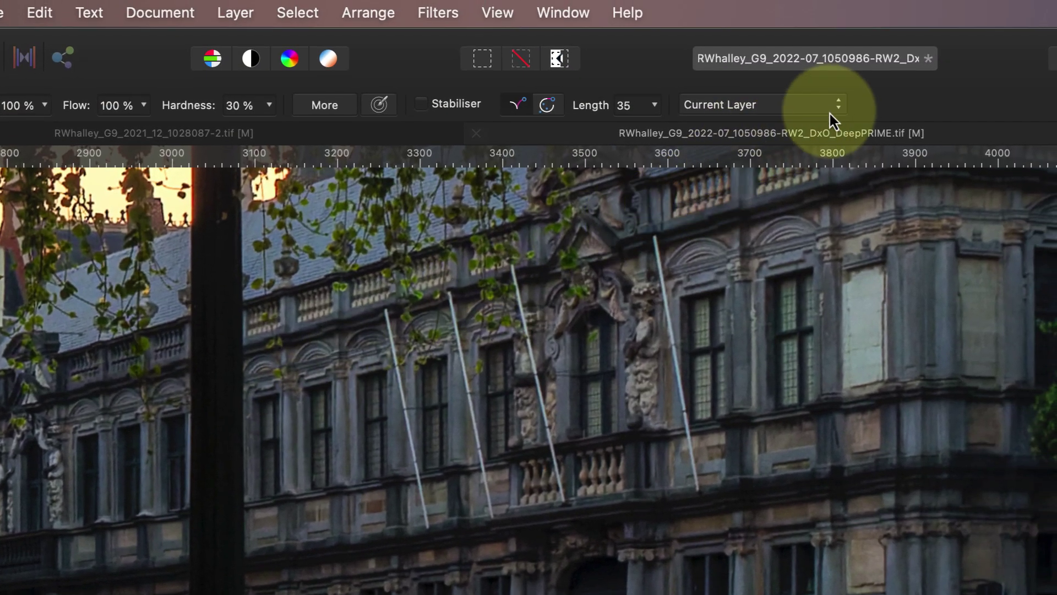
pyautogui.click(834, 109)
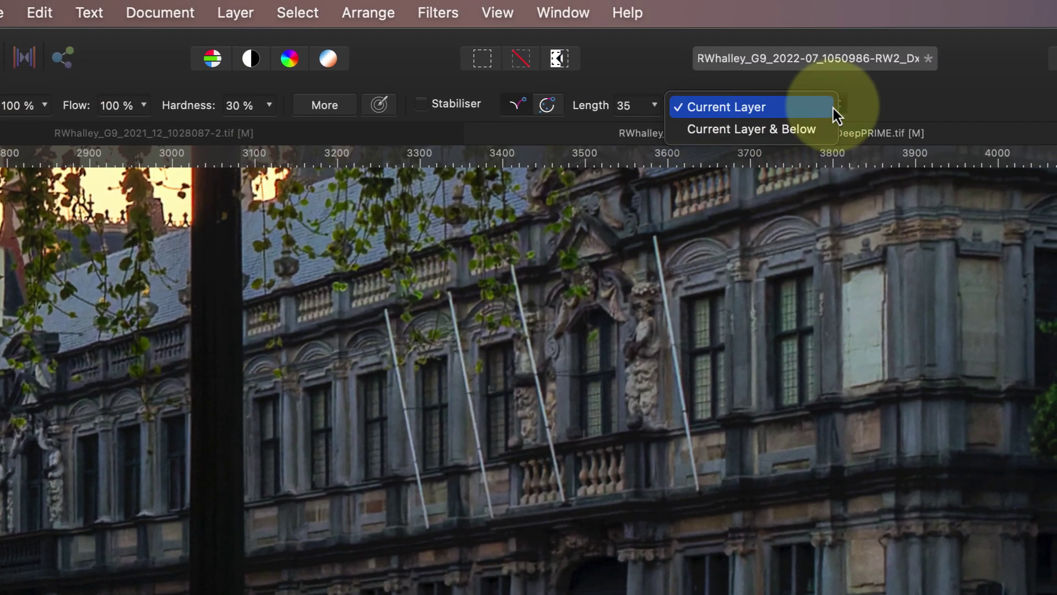
pyautogui.click(806, 133)
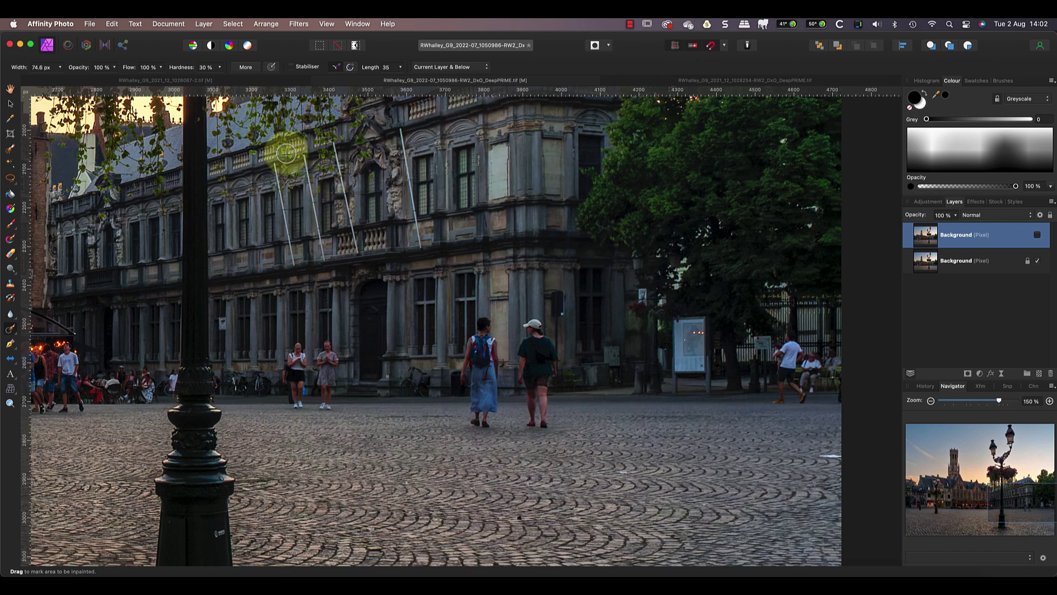
# Add a new empty pixel layer via Layer > New Layer to hold the inpainting fill
pyautogui.click(203, 25)
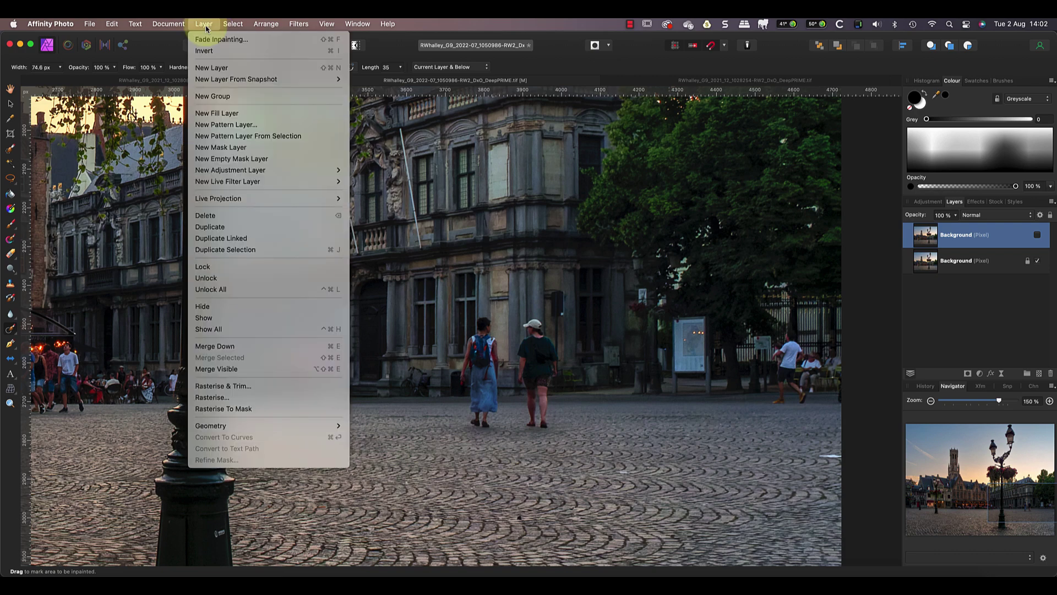
pyautogui.click(212, 68)
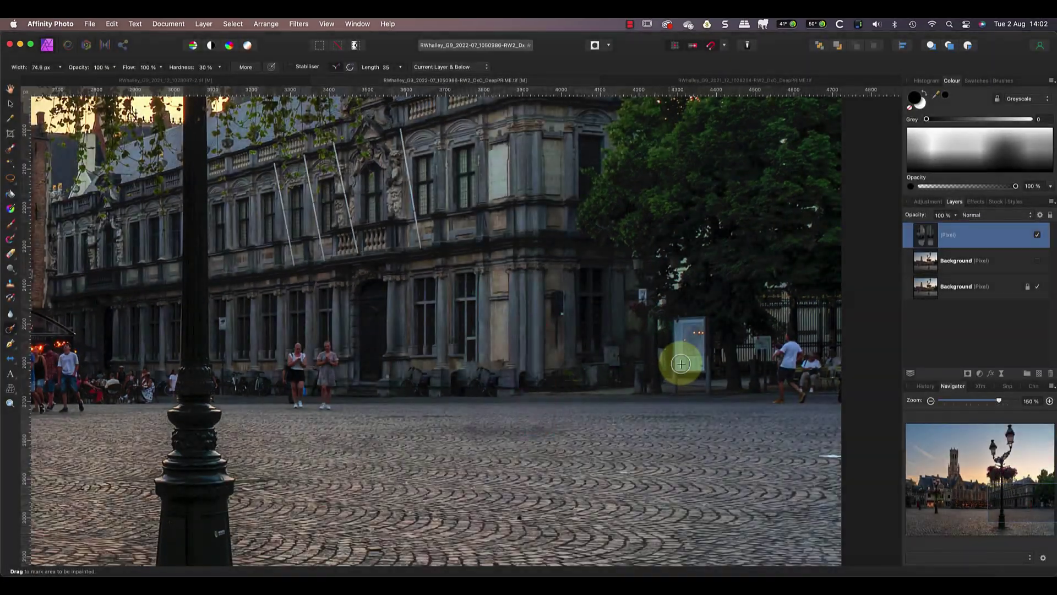
# Toggle the inpainting layer's visibility to compare the cleaned Bruges square with the original
pyautogui.click(1038, 235)
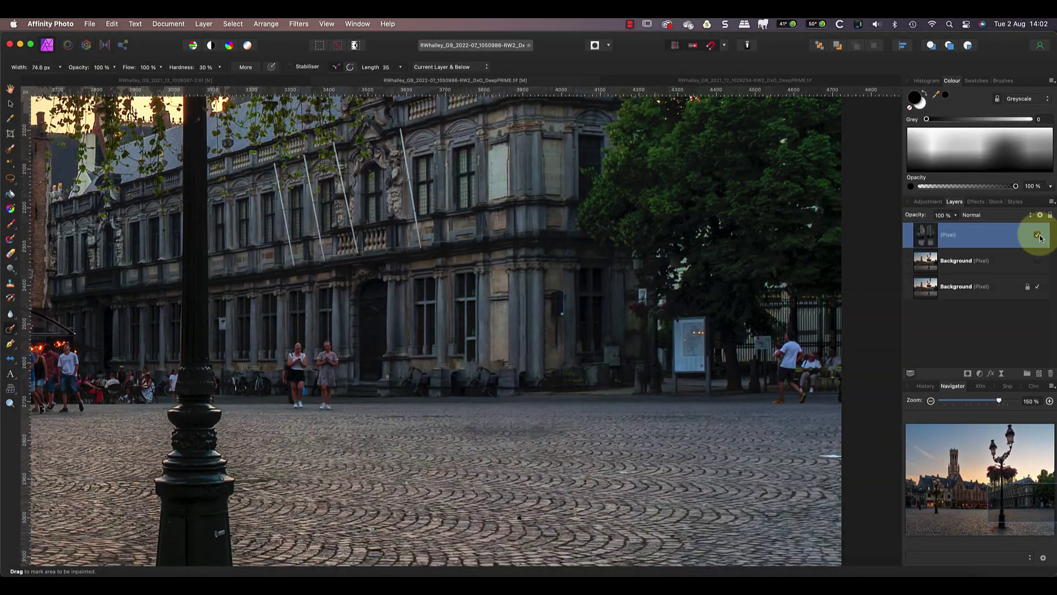
pyautogui.click(1038, 236)
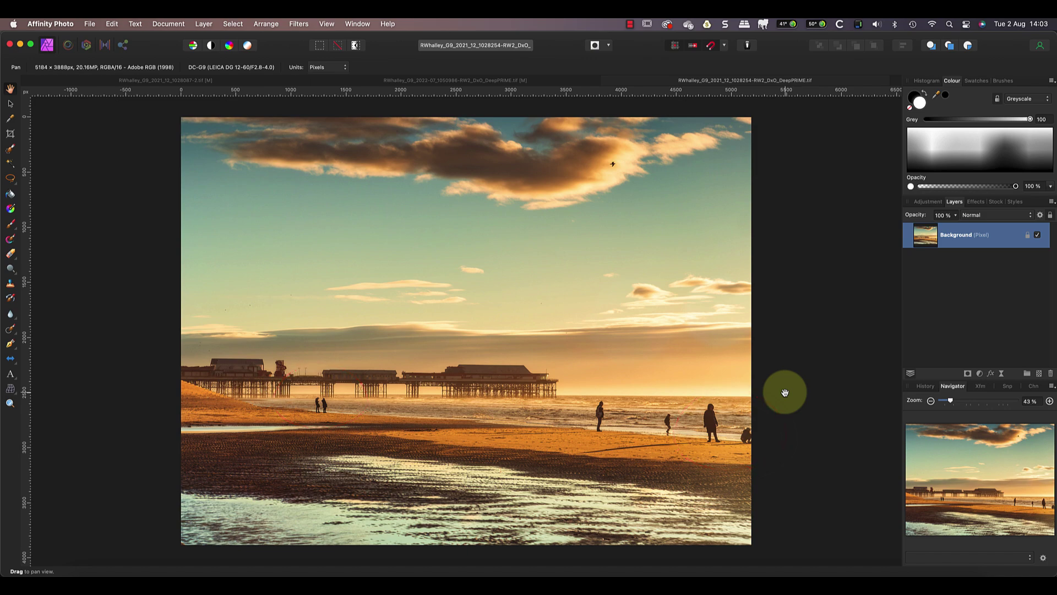
# Add a new empty pixel layer to the beach photo and zoom in on the pier
pyautogui.click(203, 25)
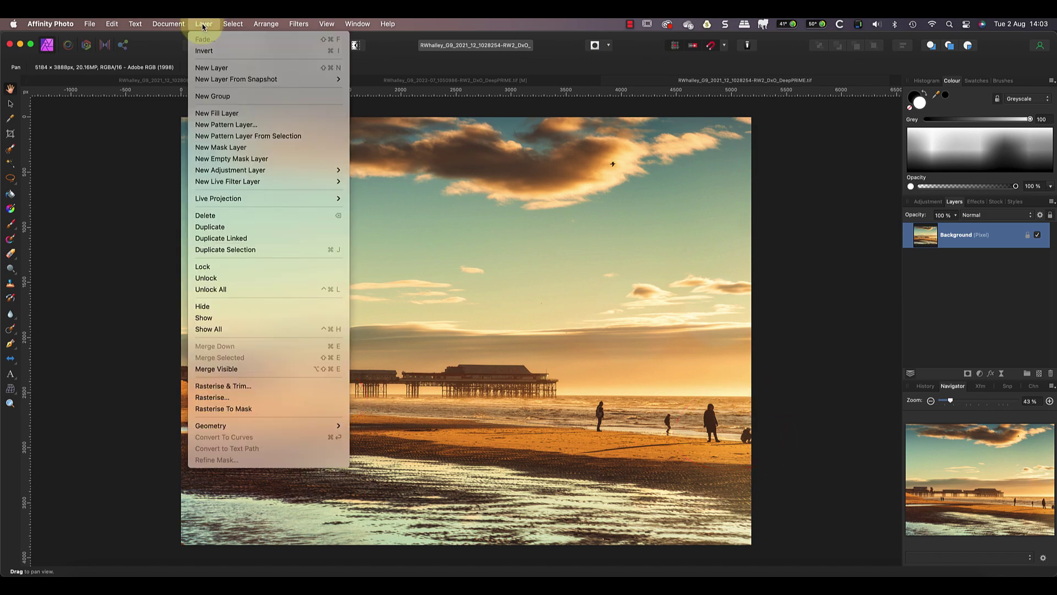
pyautogui.click(209, 67)
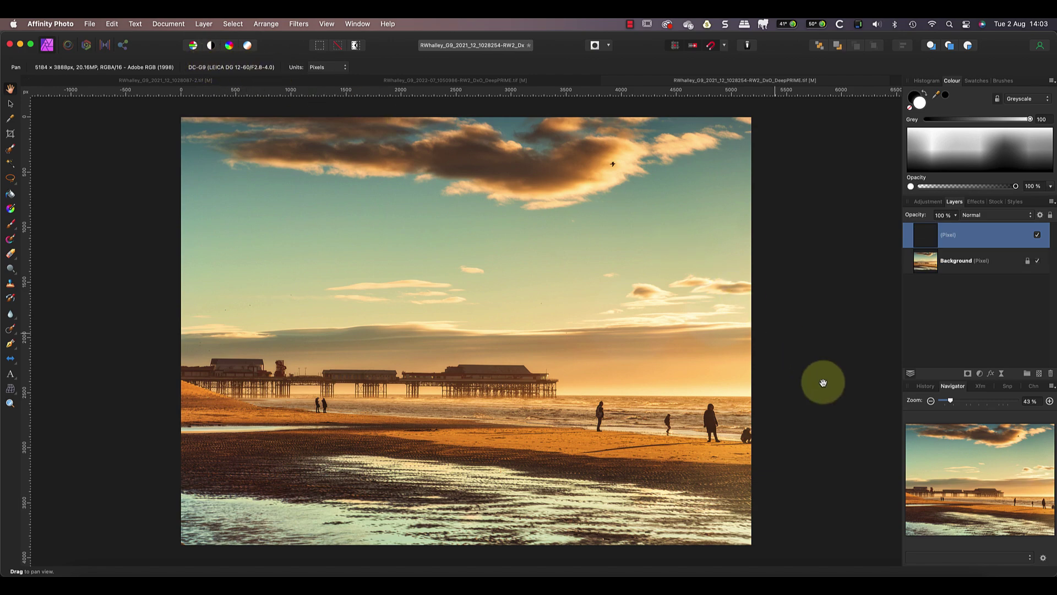
pyautogui.click(1050, 402)
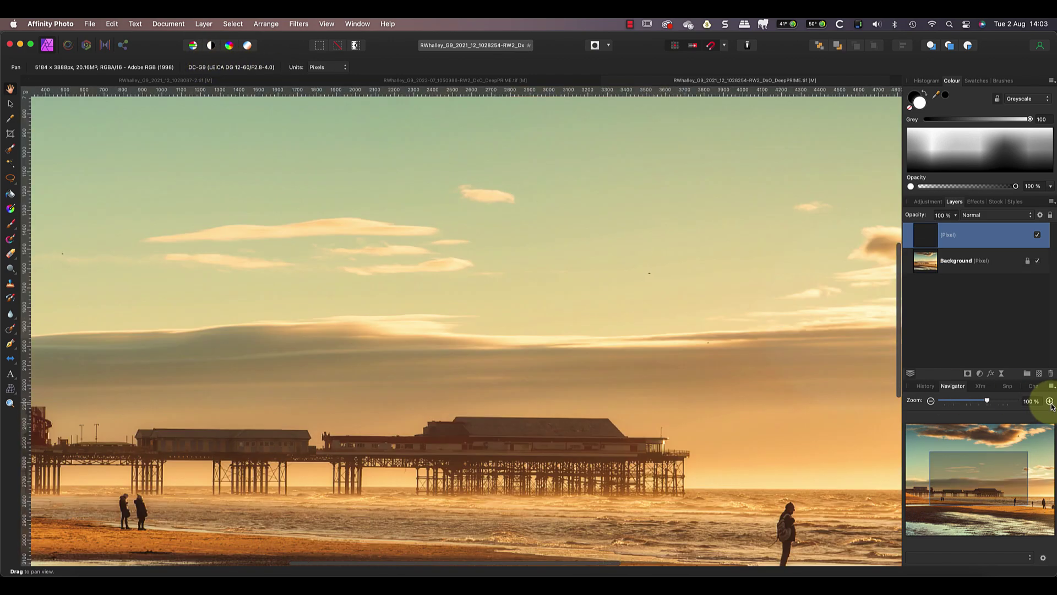
# Set sampling to Current Layer & Below and paint over the left person by the pier
pyautogui.click(476, 66)
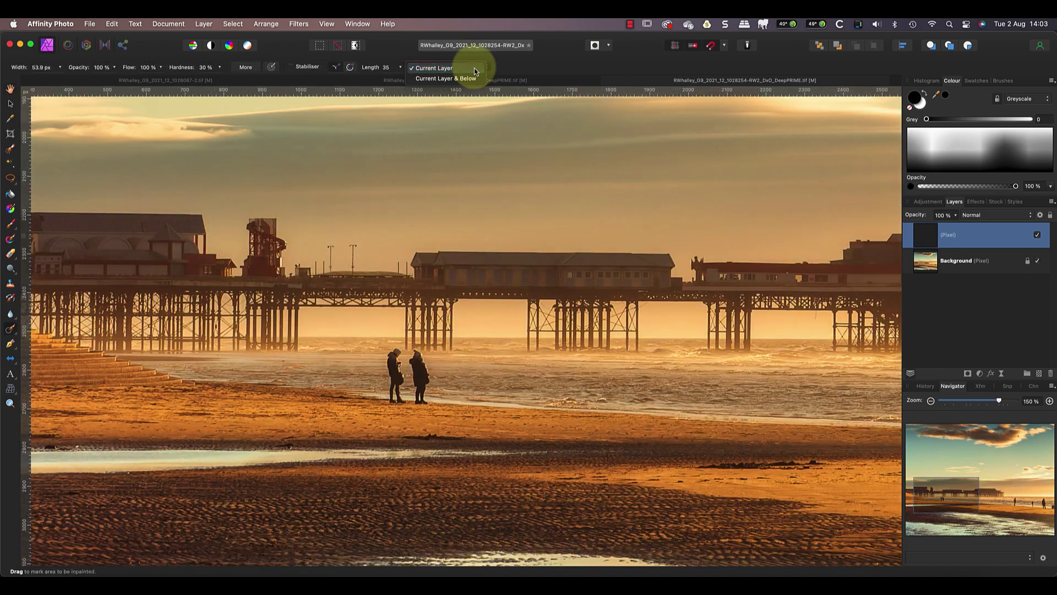
pyautogui.click(468, 79)
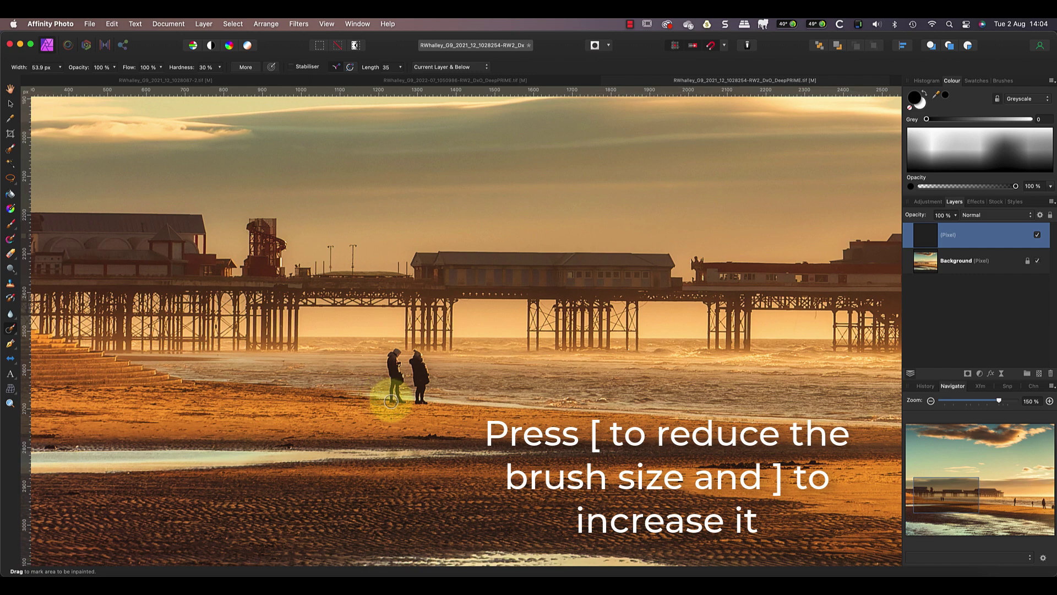
pyautogui.moveTo(392, 401); pyautogui.dragTo(393, 386)
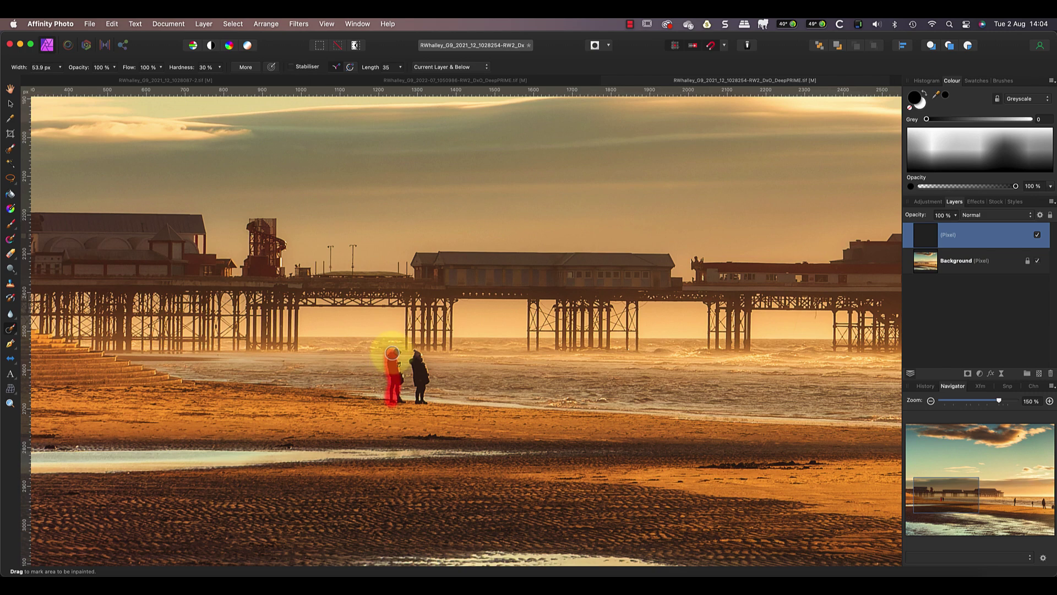
pyautogui.moveTo(396, 359)
pyautogui.mouseDown()
pyautogui.moveTo(396, 405)
pyautogui.moveTo(395, 389)
pyautogui.mouseUp()
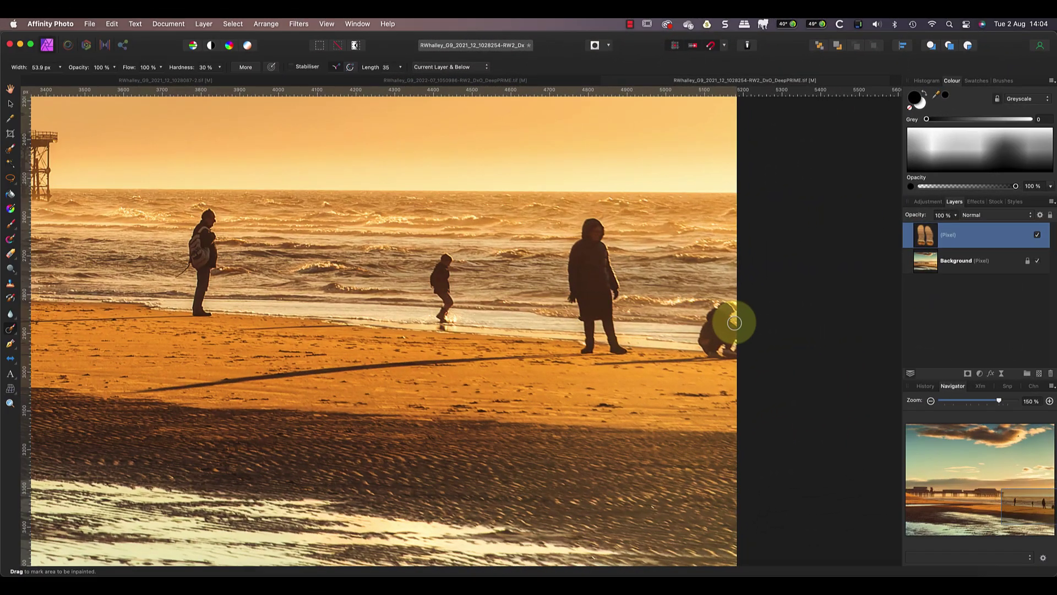
# Paint out the crouching figure at the right edge of the beach, leaving plain sand
pyautogui.moveTo(733, 318)
pyautogui.mouseDown()
pyautogui.moveTo(700, 348)
pyautogui.moveTo(734, 355)
pyautogui.moveTo(733, 320)
pyautogui.moveTo(728, 349)
pyautogui.moveTo(724, 325)
pyautogui.moveTo(713, 344)
pyautogui.moveTo(716, 320)
pyautogui.moveTo(726, 322)
pyautogui.moveTo(740, 380)
pyautogui.mouseUp()
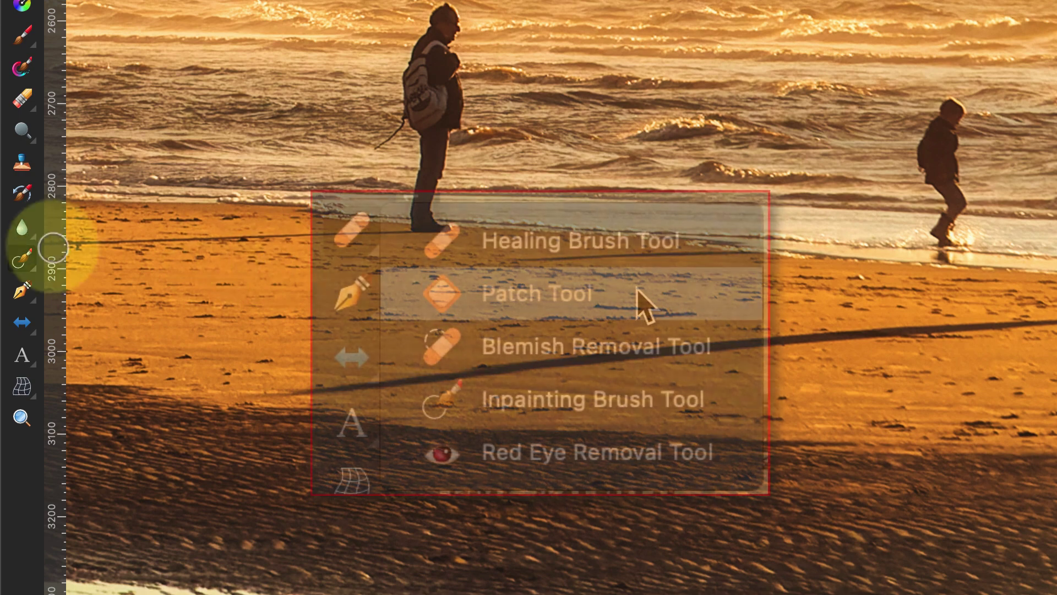
# Outline the hooded figure at the waterline with the Patch Tool
pyautogui.click(35, 271)
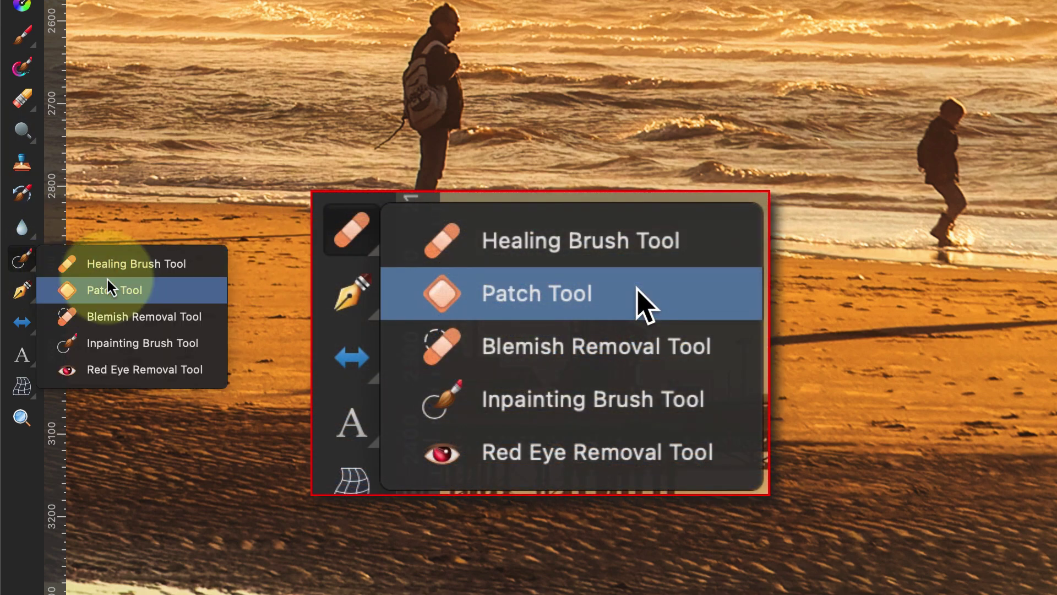
pyautogui.click(137, 292)
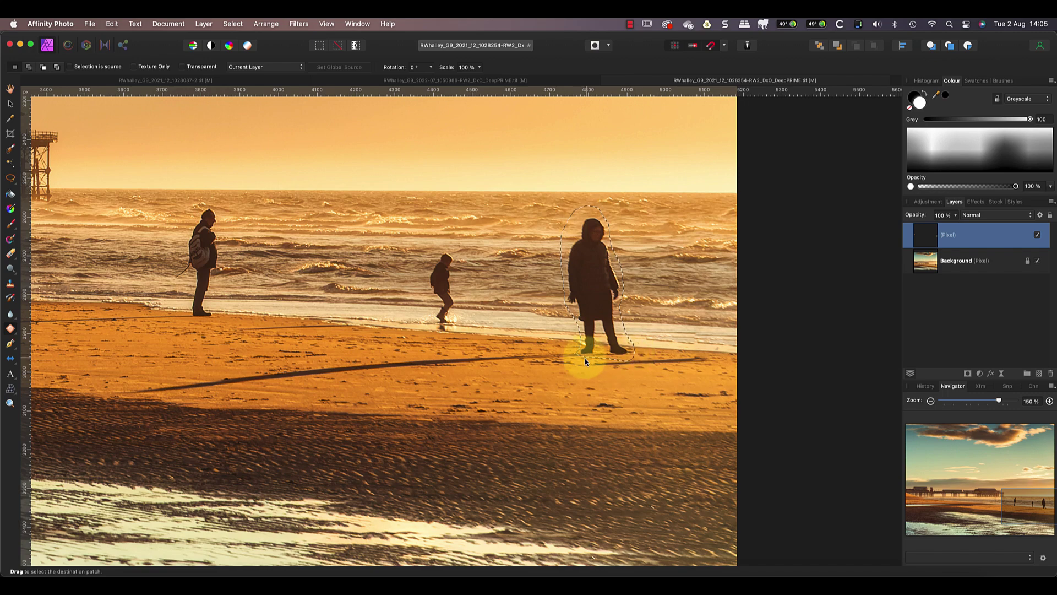
pyautogui.moveTo(577, 358); pyautogui.dragTo(576, 352)
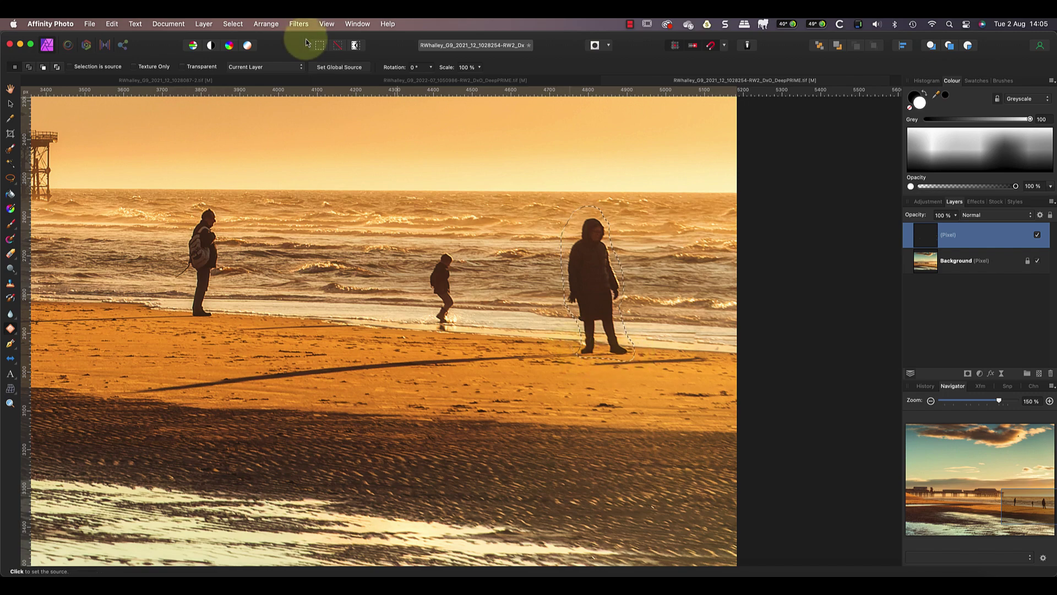
# Set sampling to Current Layer & Below and patch the figure with nearby sea and sand
pyautogui.click(282, 67)
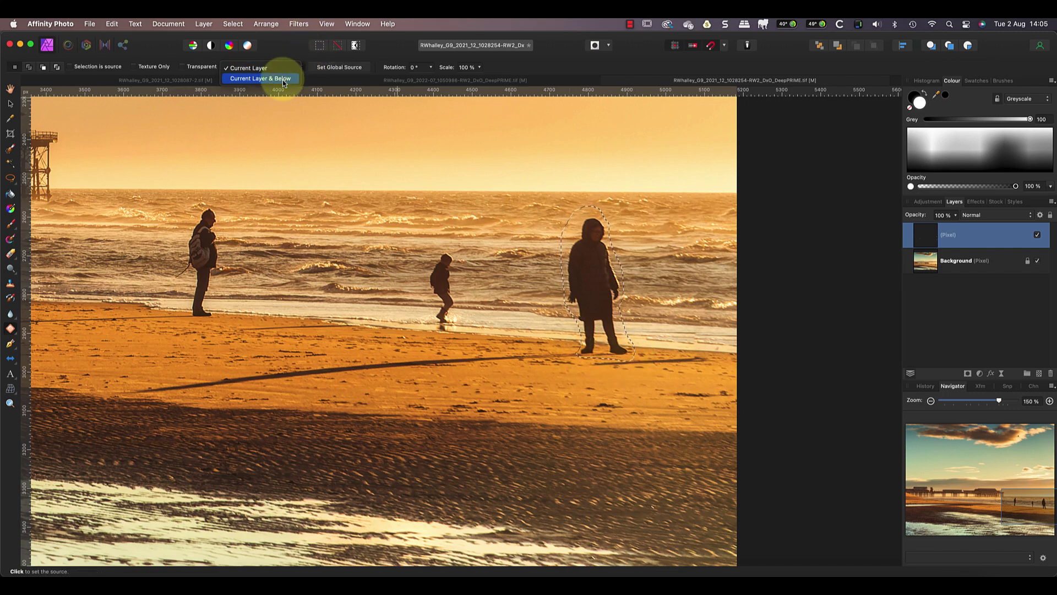
pyautogui.click(283, 79)
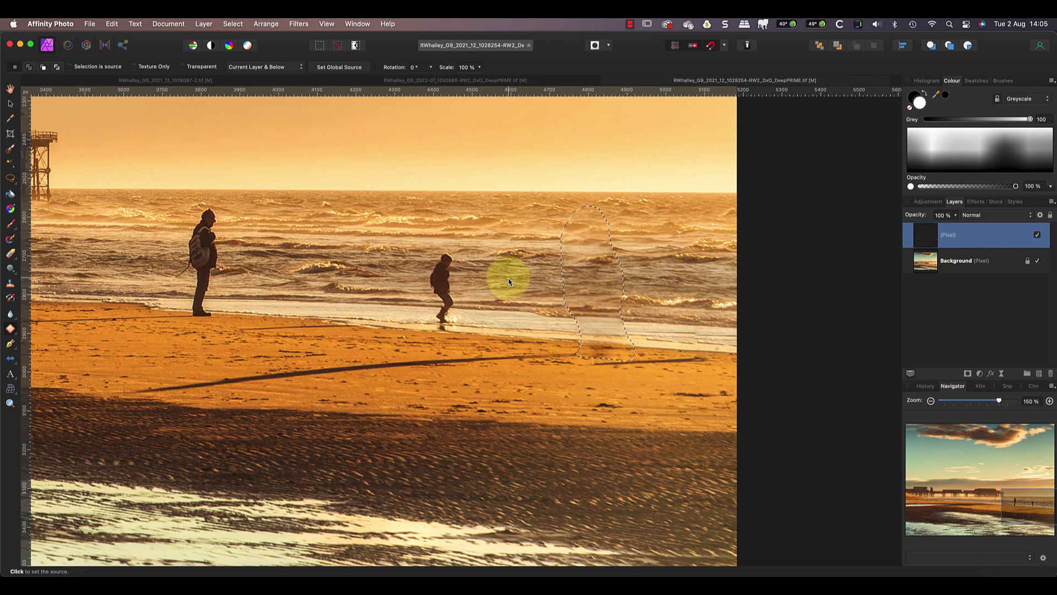
pyautogui.click(508, 279)
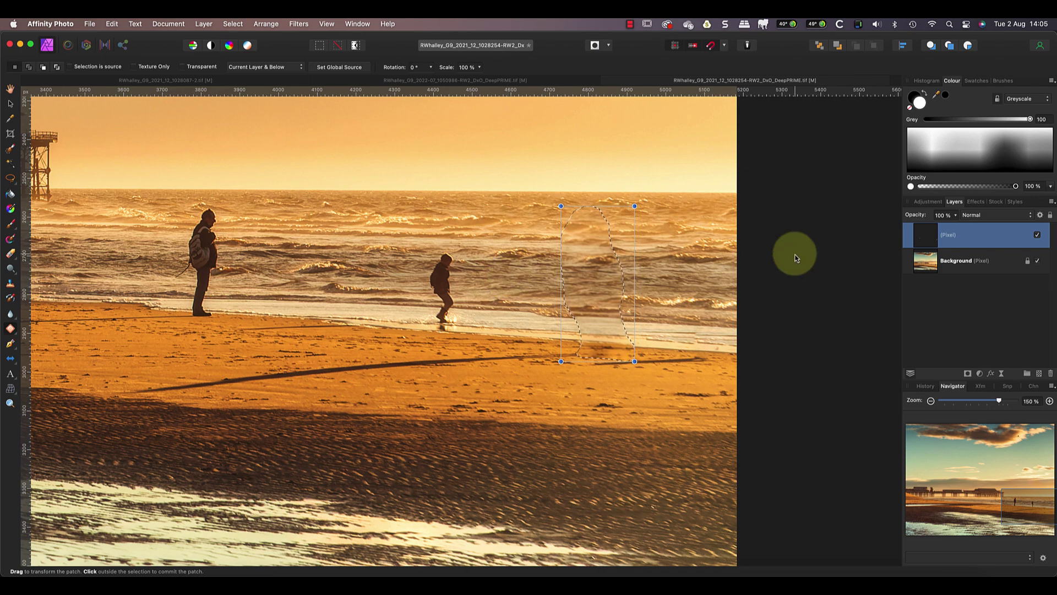
pyautogui.click(16, 336)
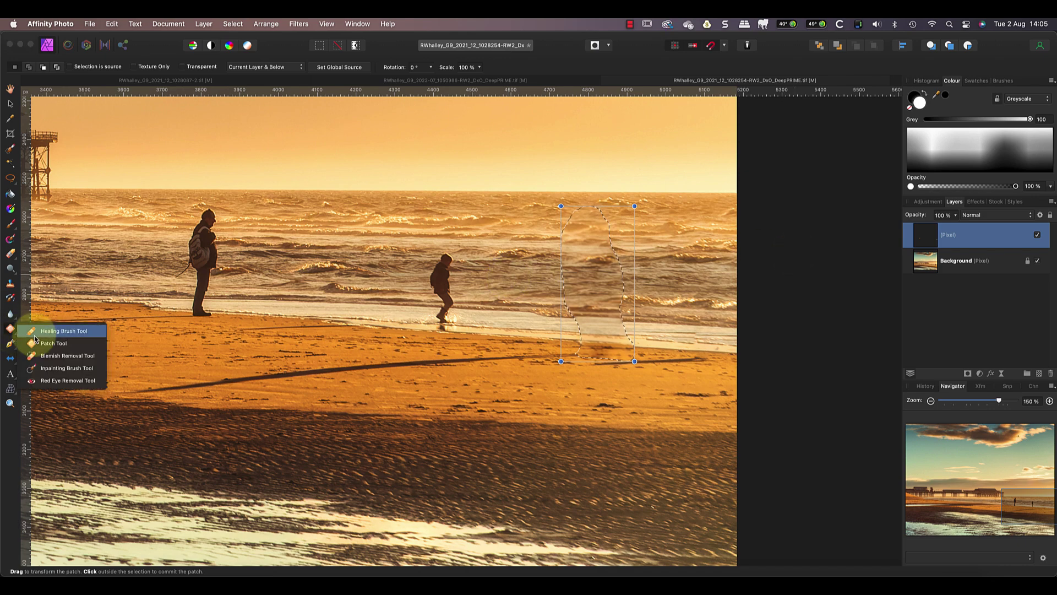
# With the Inpainting Brush, paint over the waterline patch seam and the long shadow across the sand
pyautogui.click(55, 370)
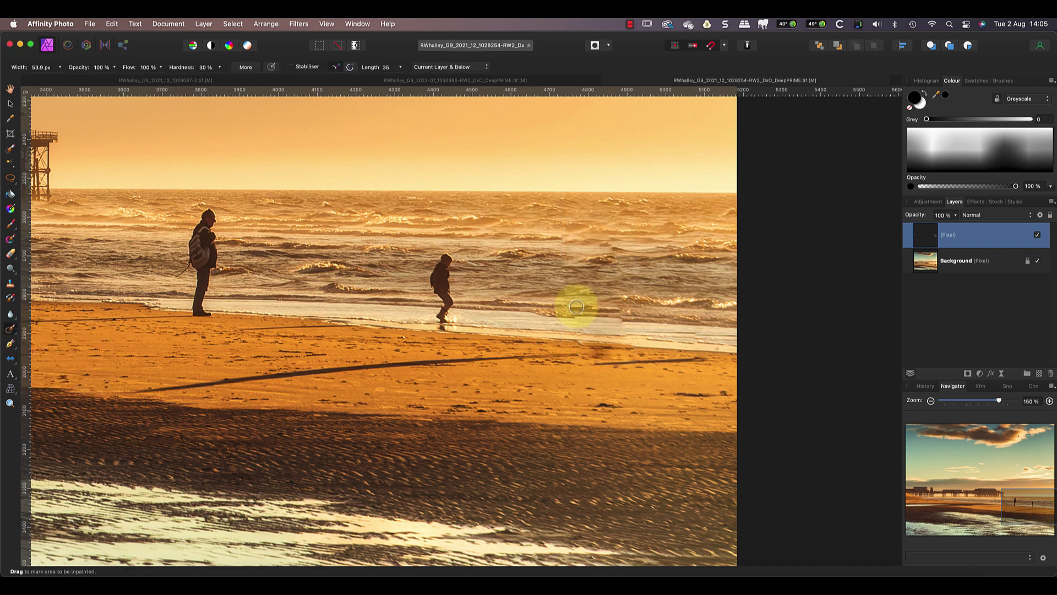
pyautogui.moveTo(579, 310)
pyautogui.mouseDown()
pyautogui.moveTo(645, 319)
pyautogui.moveTo(572, 314)
pyautogui.moveTo(620, 314)
pyautogui.mouseUp()
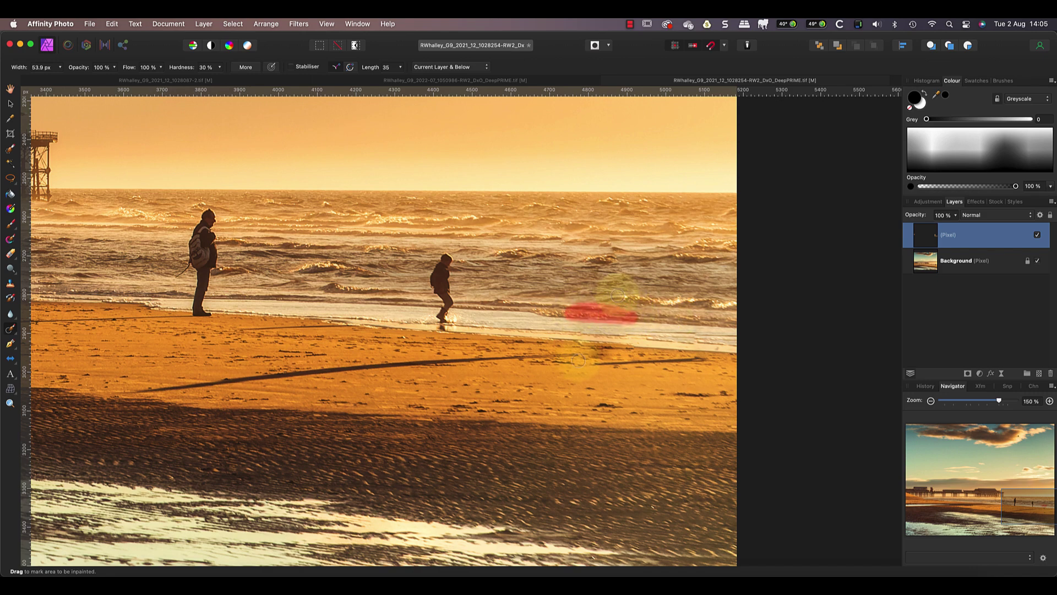
pyautogui.moveTo(589, 361)
pyautogui.mouseDown()
pyautogui.moveTo(702, 360)
pyautogui.moveTo(660, 362)
pyautogui.mouseUp()
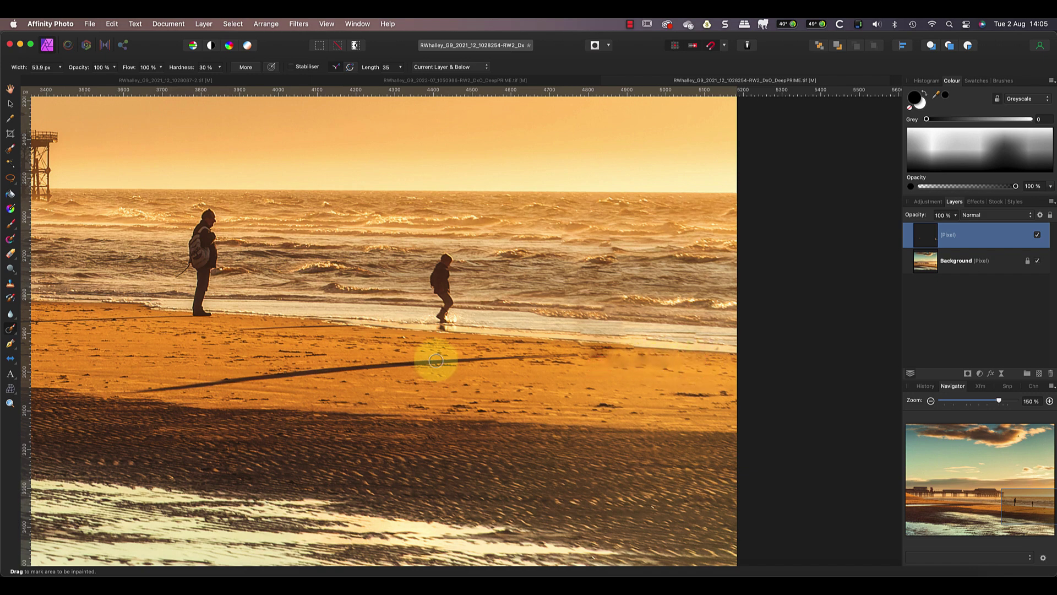
pyautogui.moveTo(141, 390); pyautogui.dragTo(576, 359)
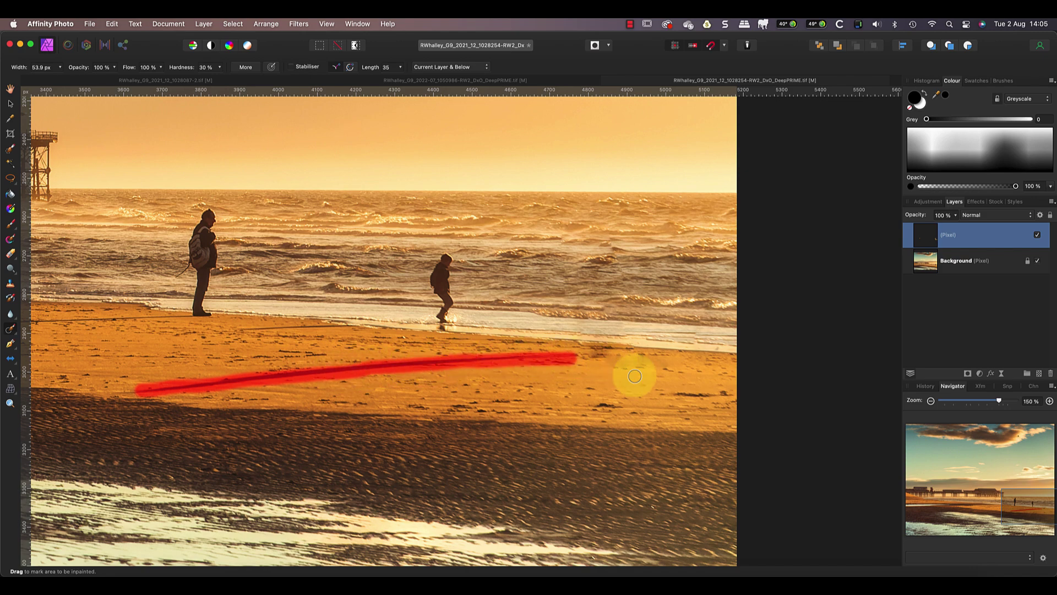